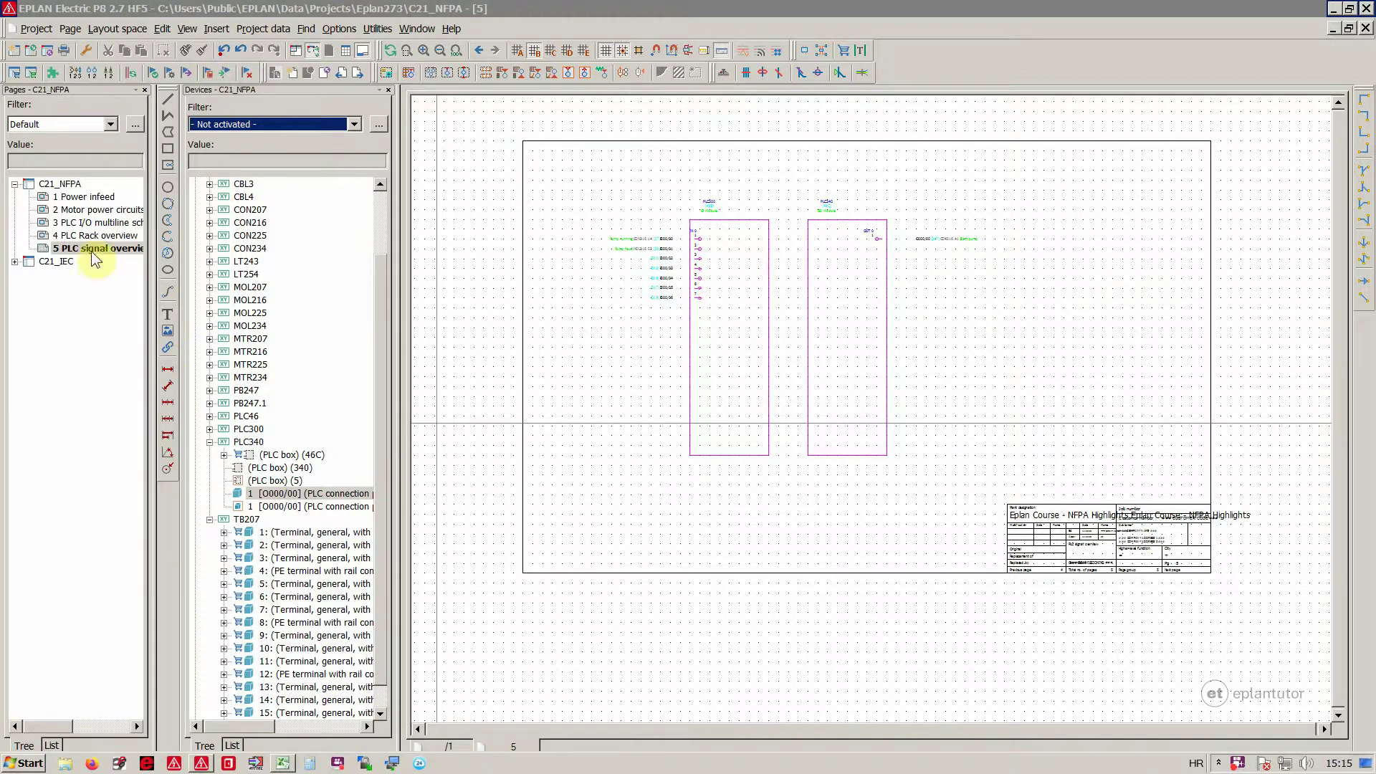
Step: Open page 3, PLC I/O multiline, of project C21_NFPA from the Pages tree
left_click(99, 228)
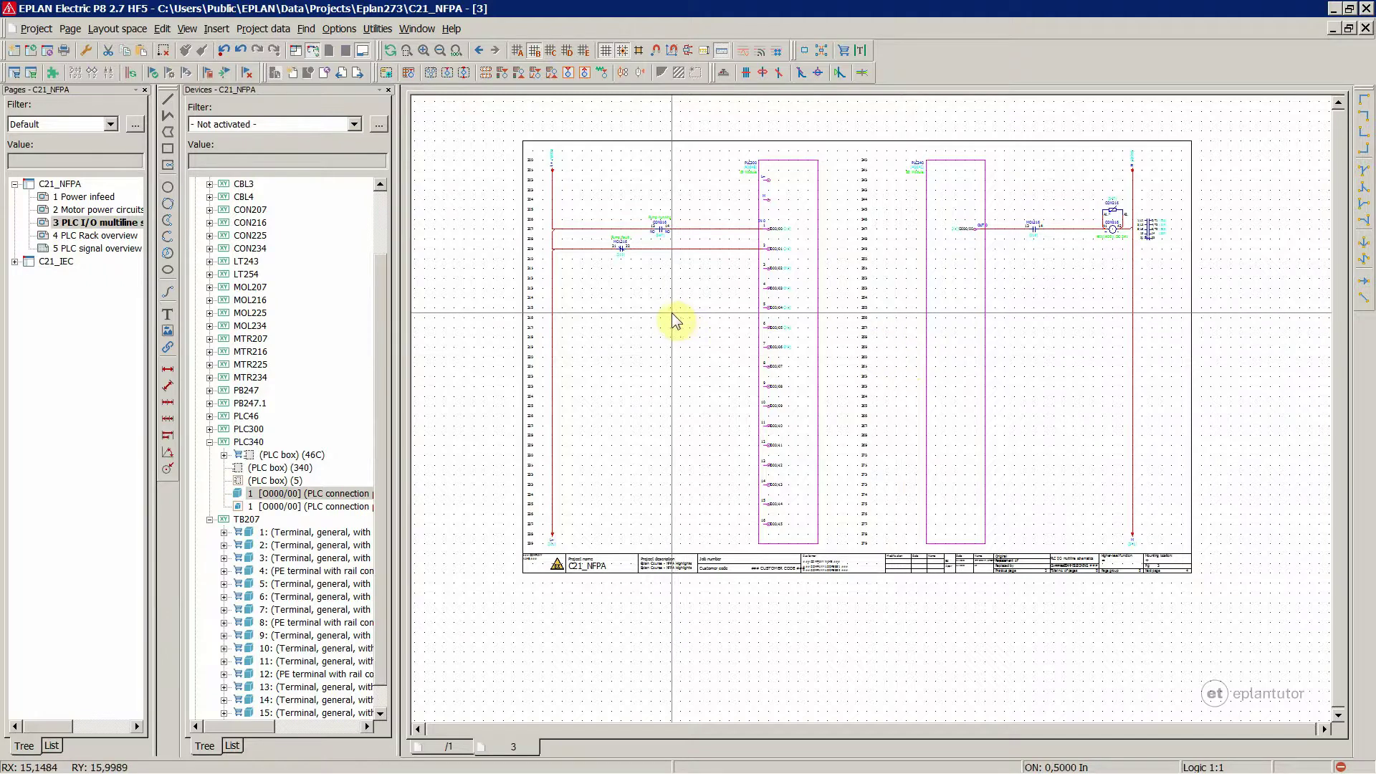
Step: Select and deselect the PLC box, then go via page 4 to page 5, PLC signal overview
left_click(777, 174)
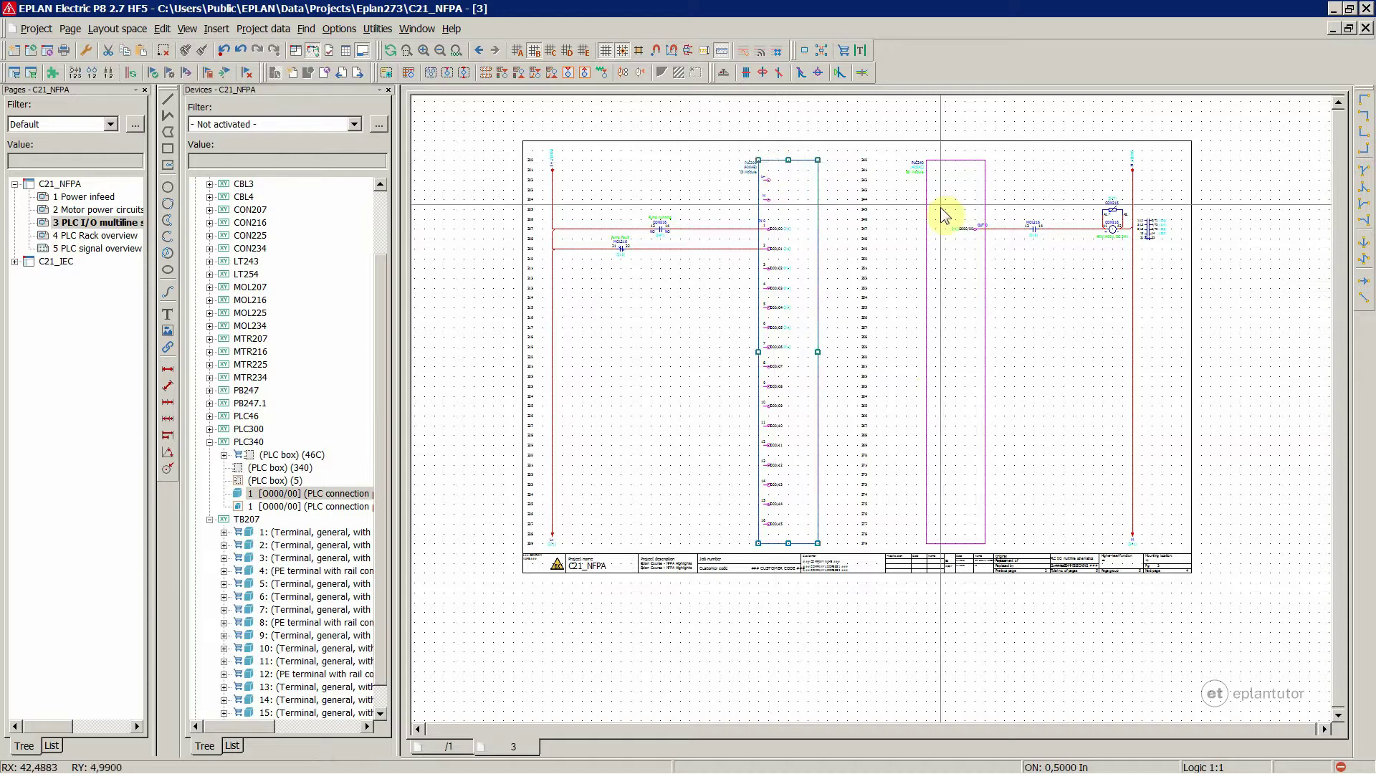
left_click(924, 241)
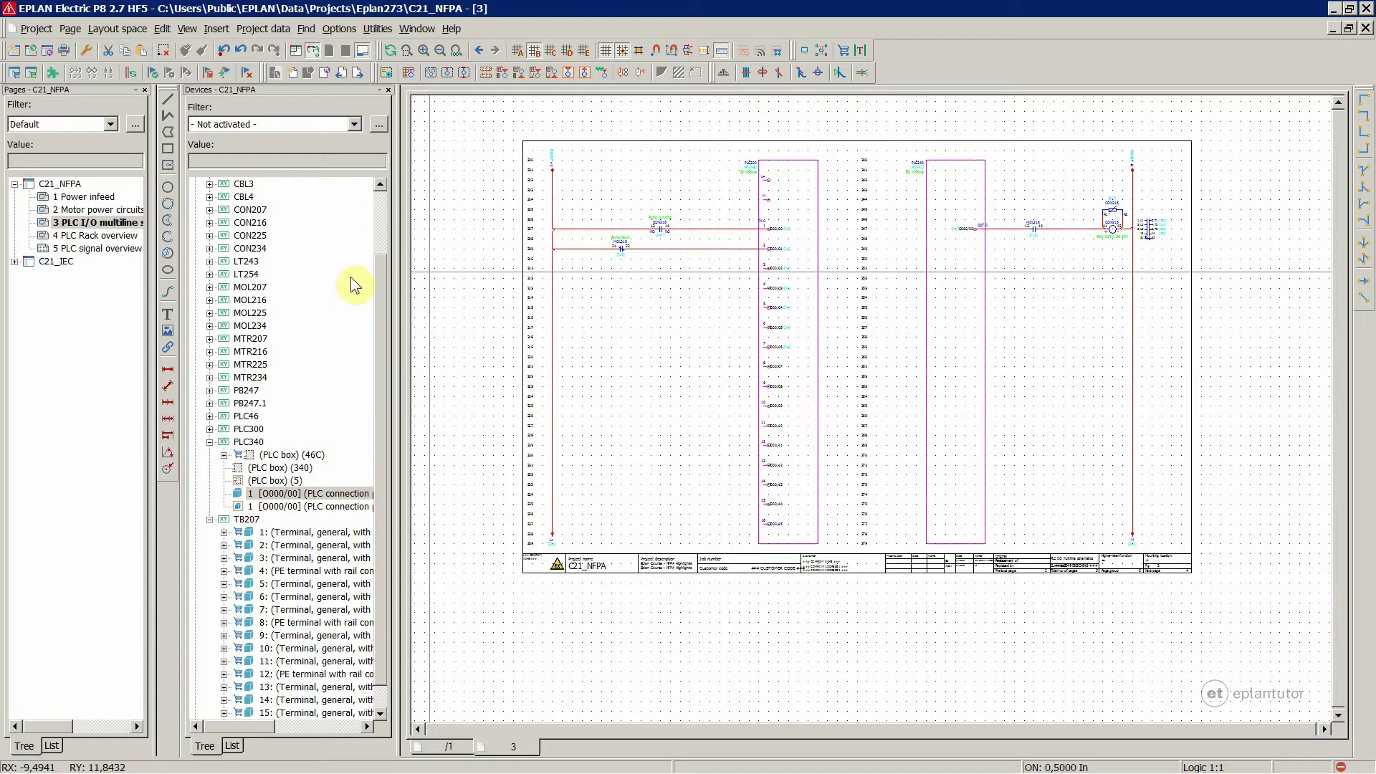
left_click(99, 235)
left_click(107, 248)
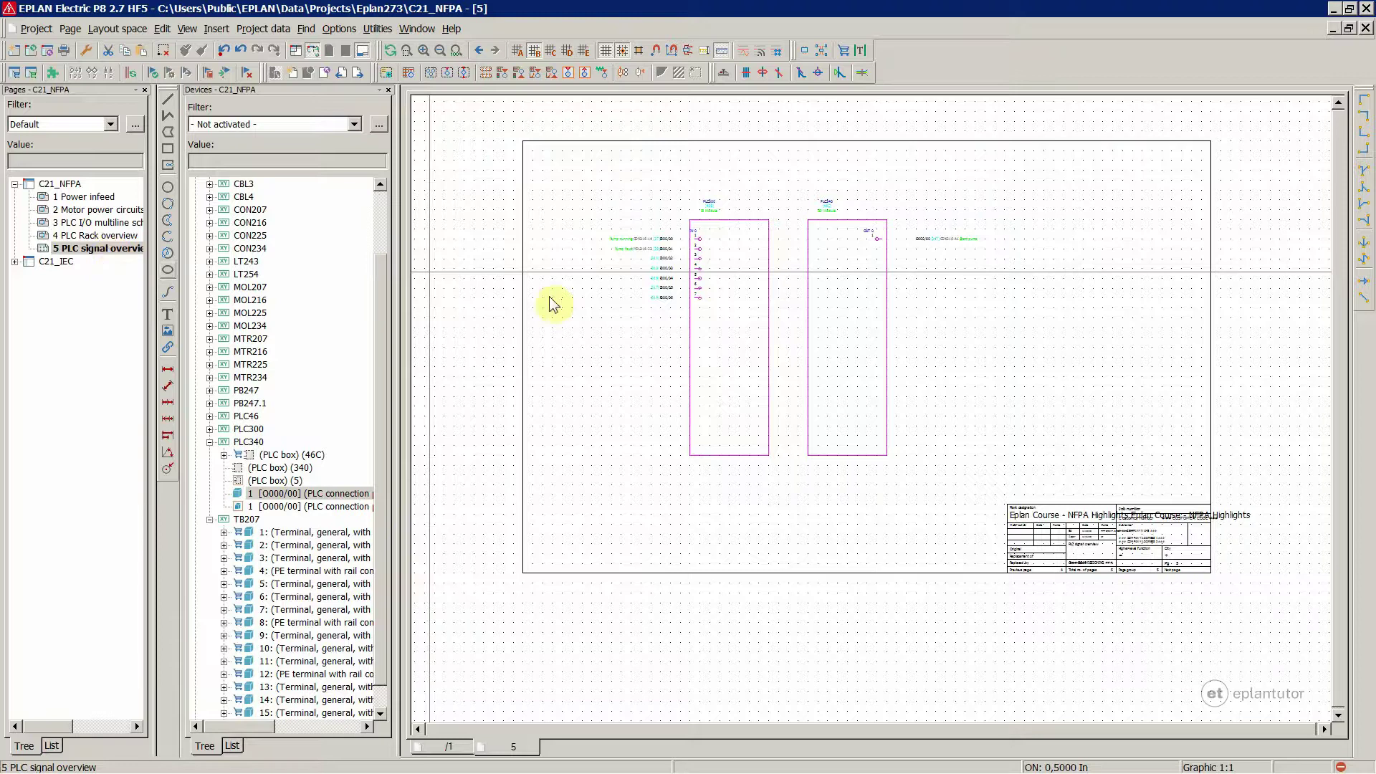
left_click(95, 235)
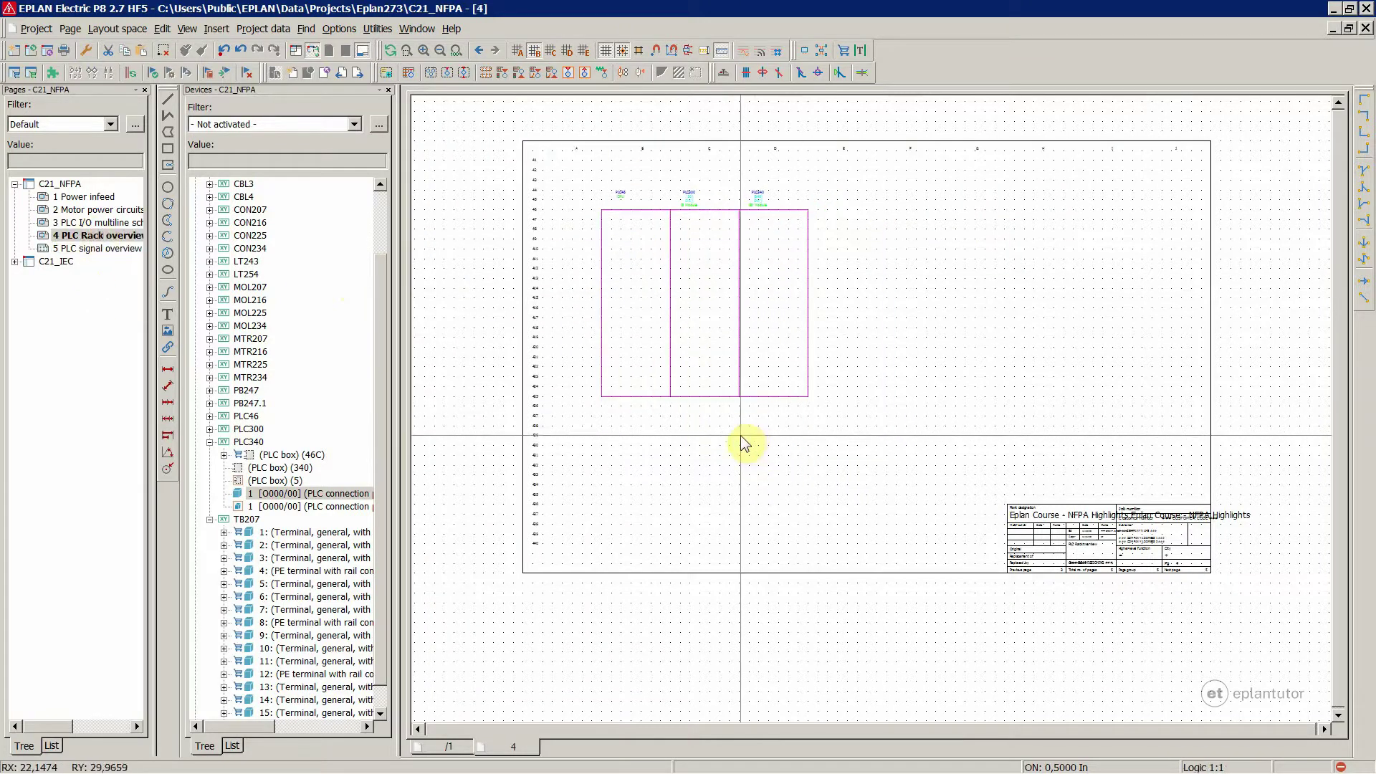
scroll(659, 251, "up", 2)
scroll(584, 314, "down", 1)
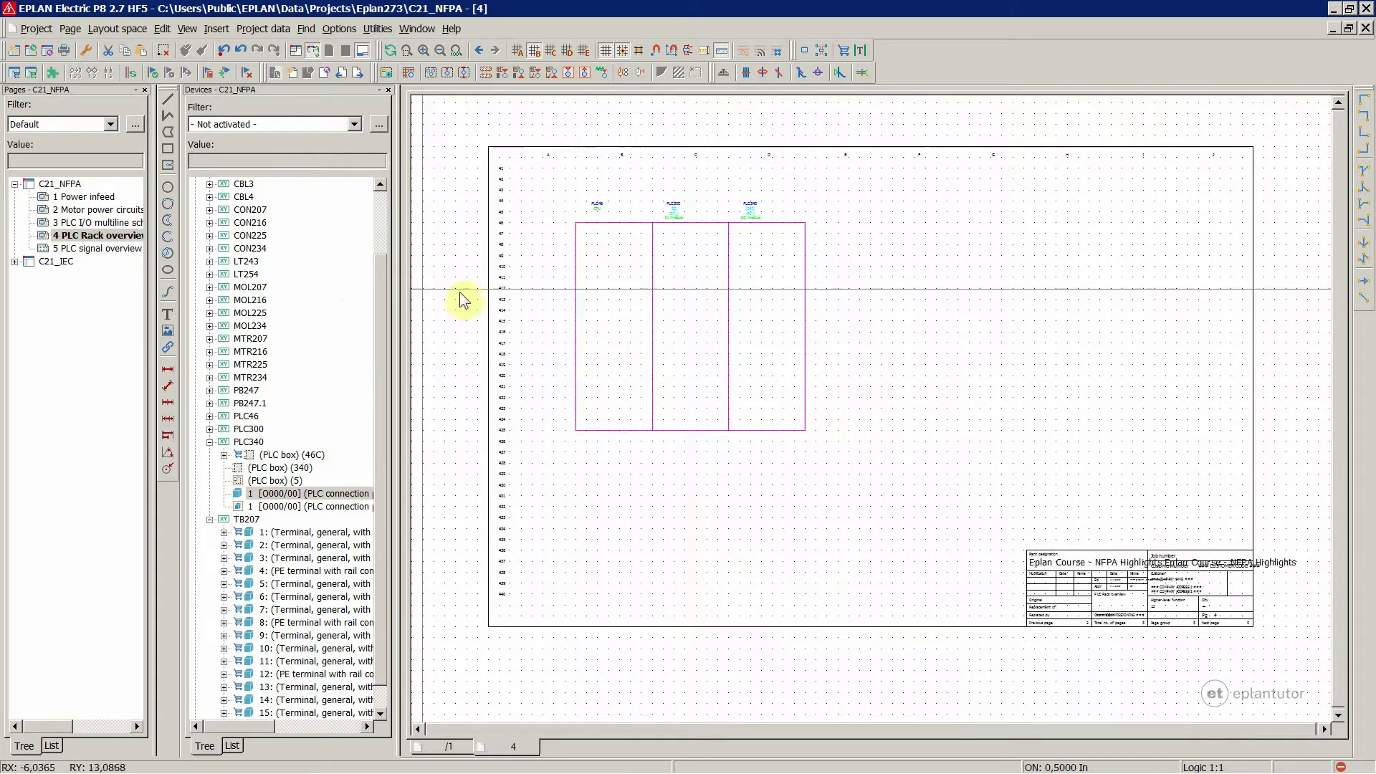
left_click(97, 248)
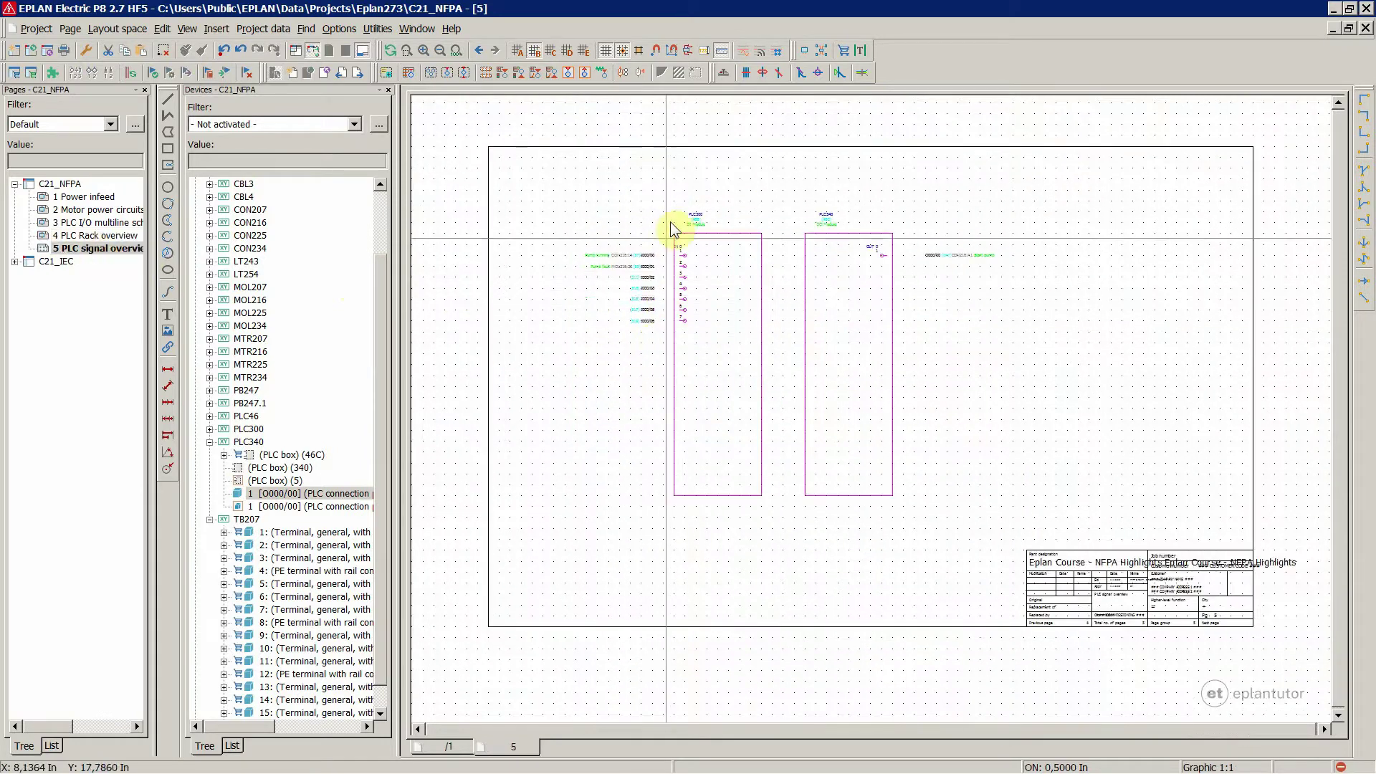
scroll(654, 341, "up", 2)
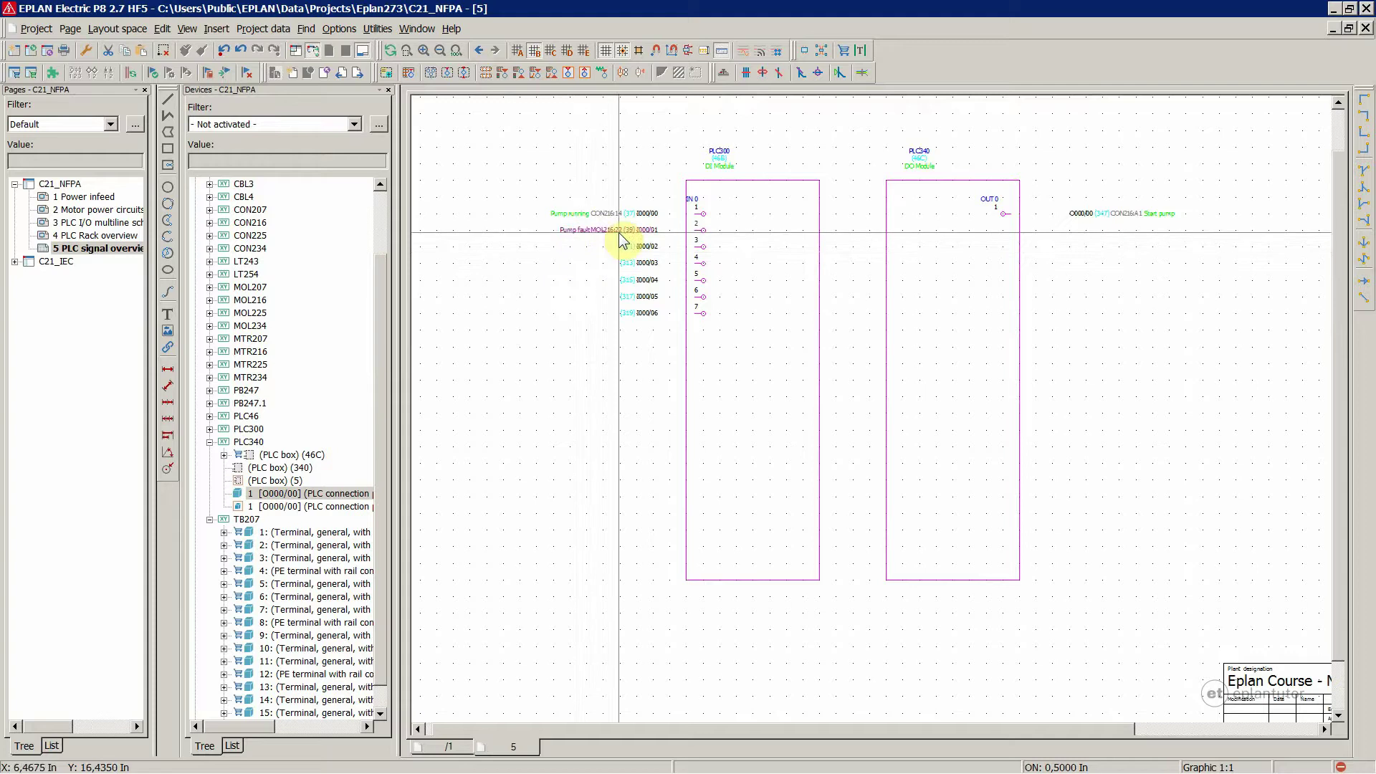
scroll(546, 243, "up", 1)
scroll(548, 249, "up", 1)
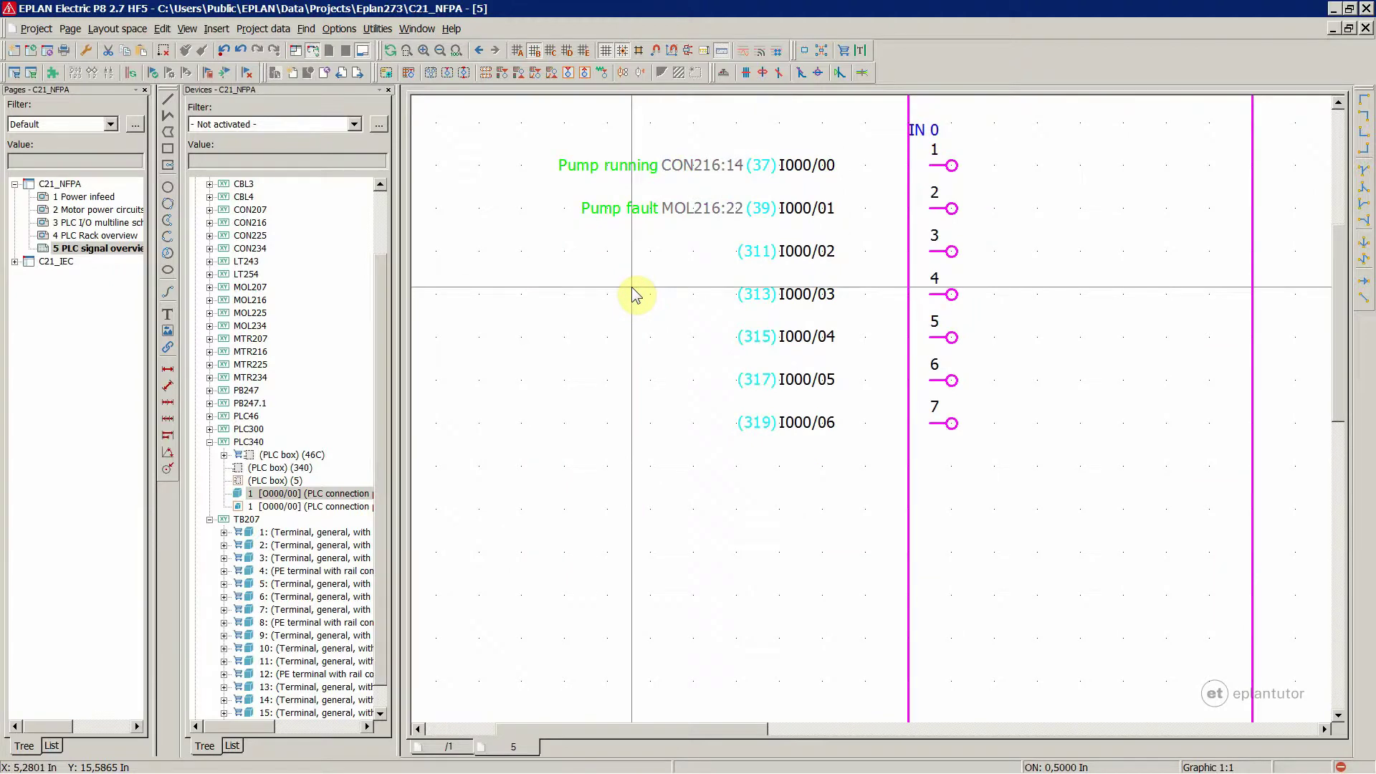
left_click(637, 235)
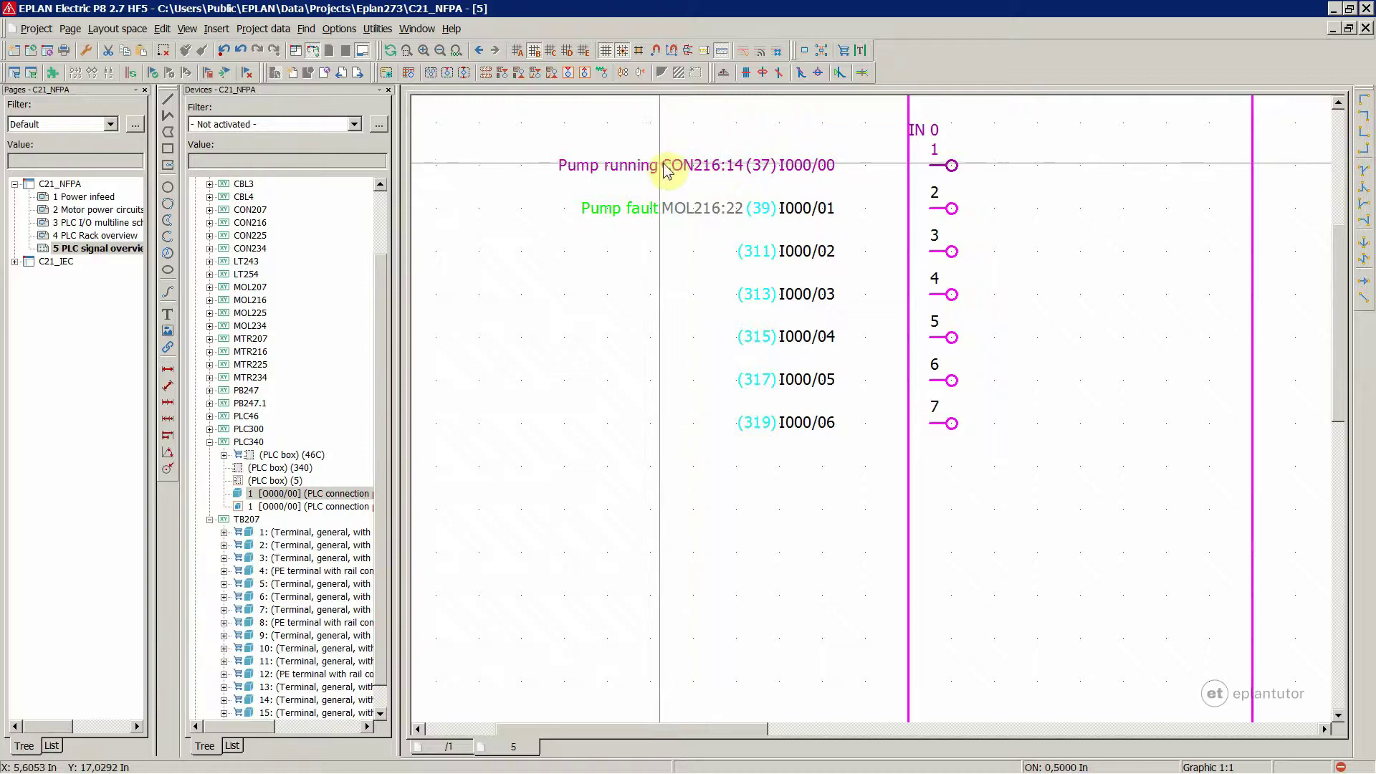
Step: Open input I000/00's properties and review each label's display settings
double_click(724, 170)
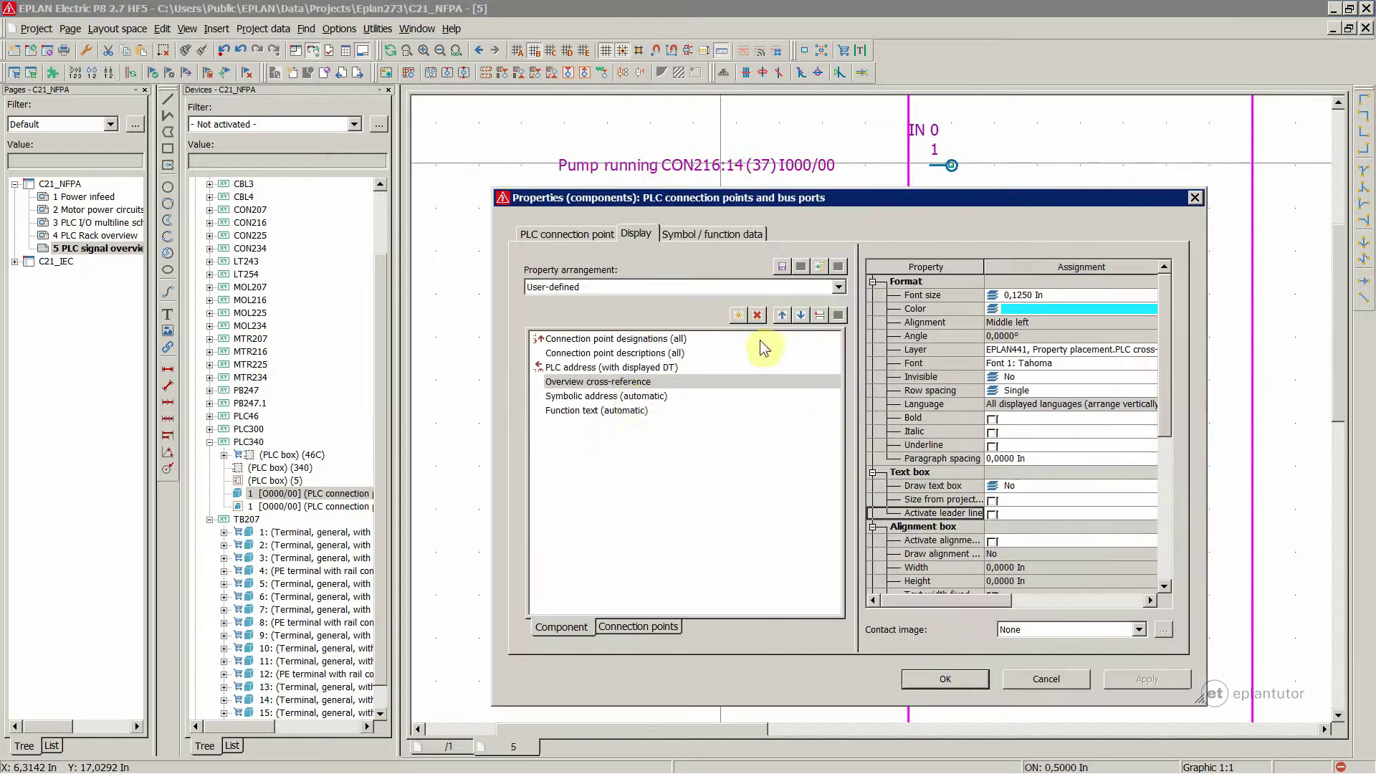
left_click(617, 367)
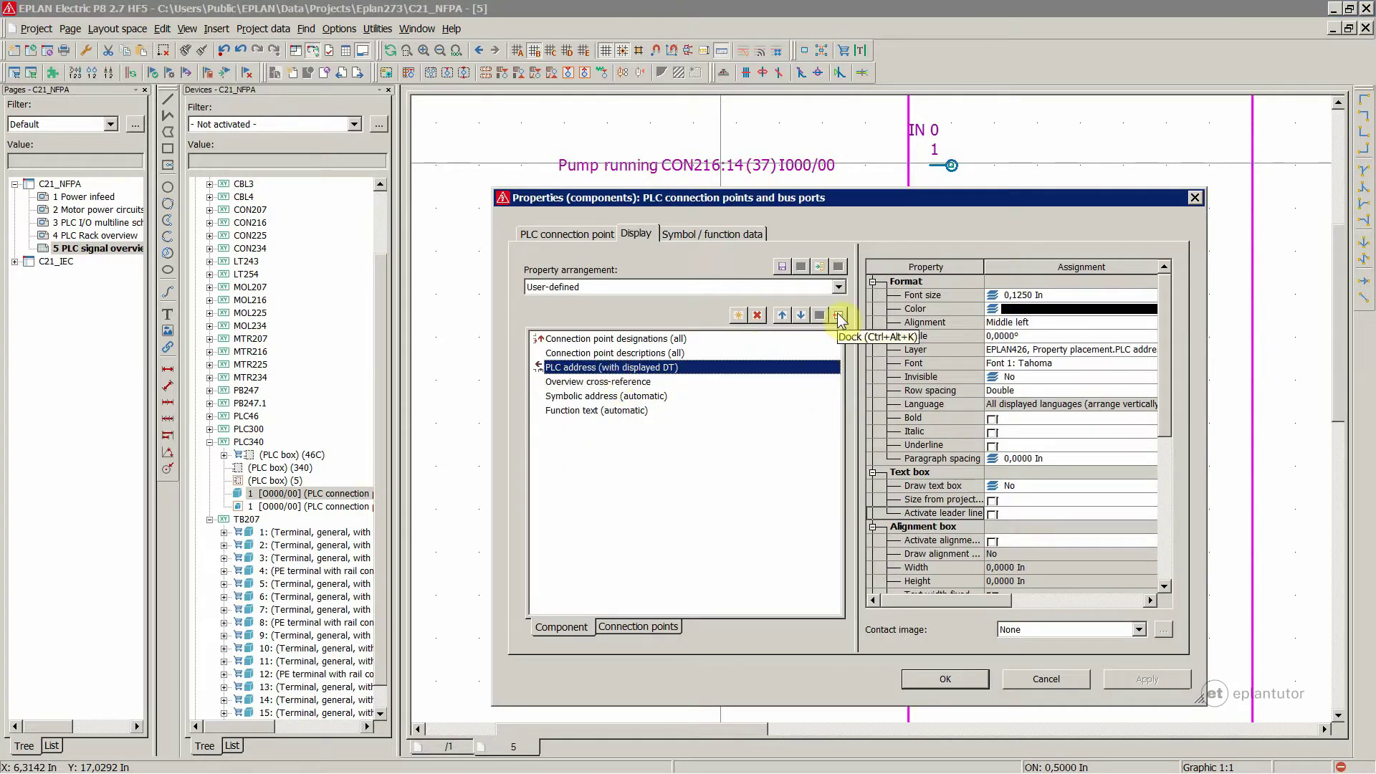
left_click(625, 382)
left_click(615, 396)
left_click(601, 412)
left_click(603, 381)
left_click(631, 353)
left_click(615, 397)
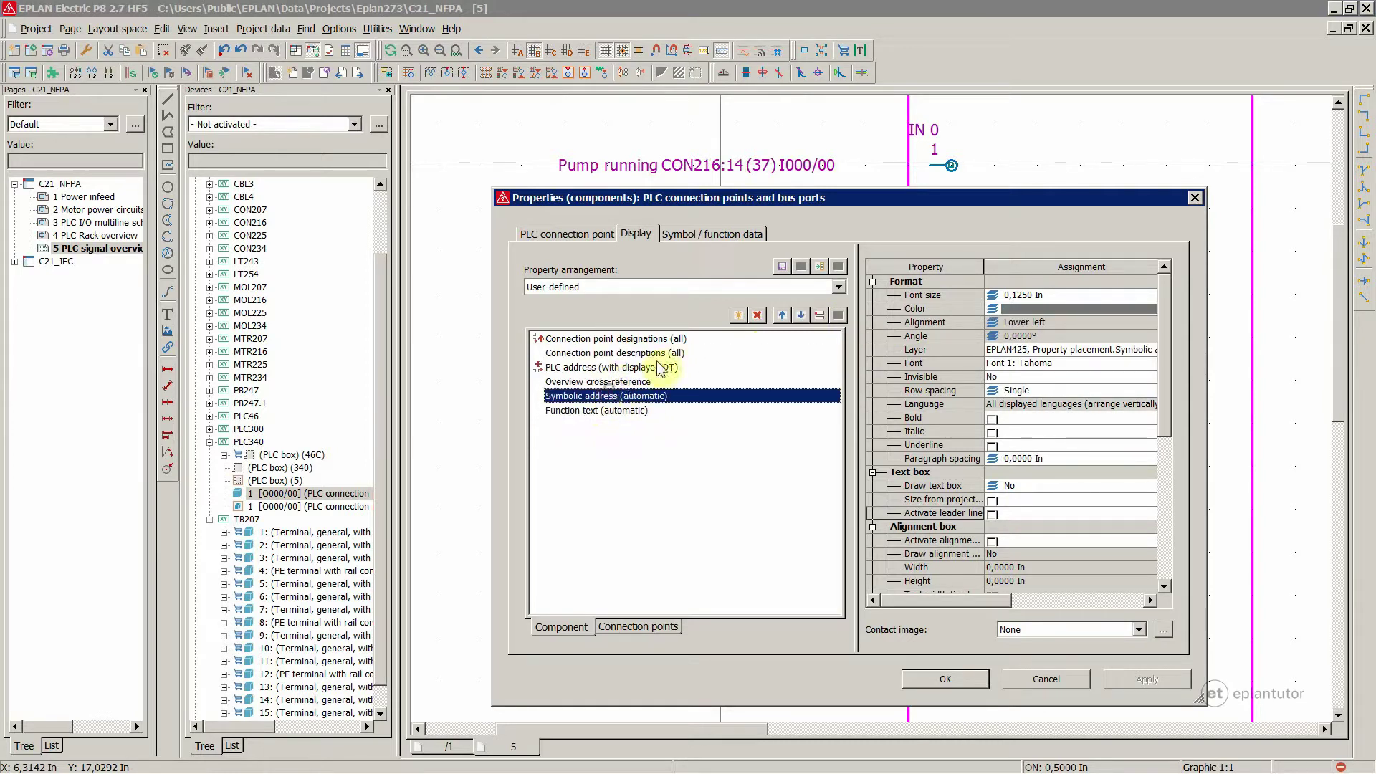
Step: Undock the overview cross-reference, symbolic address and function text, then confirm
left_click(728, 381)
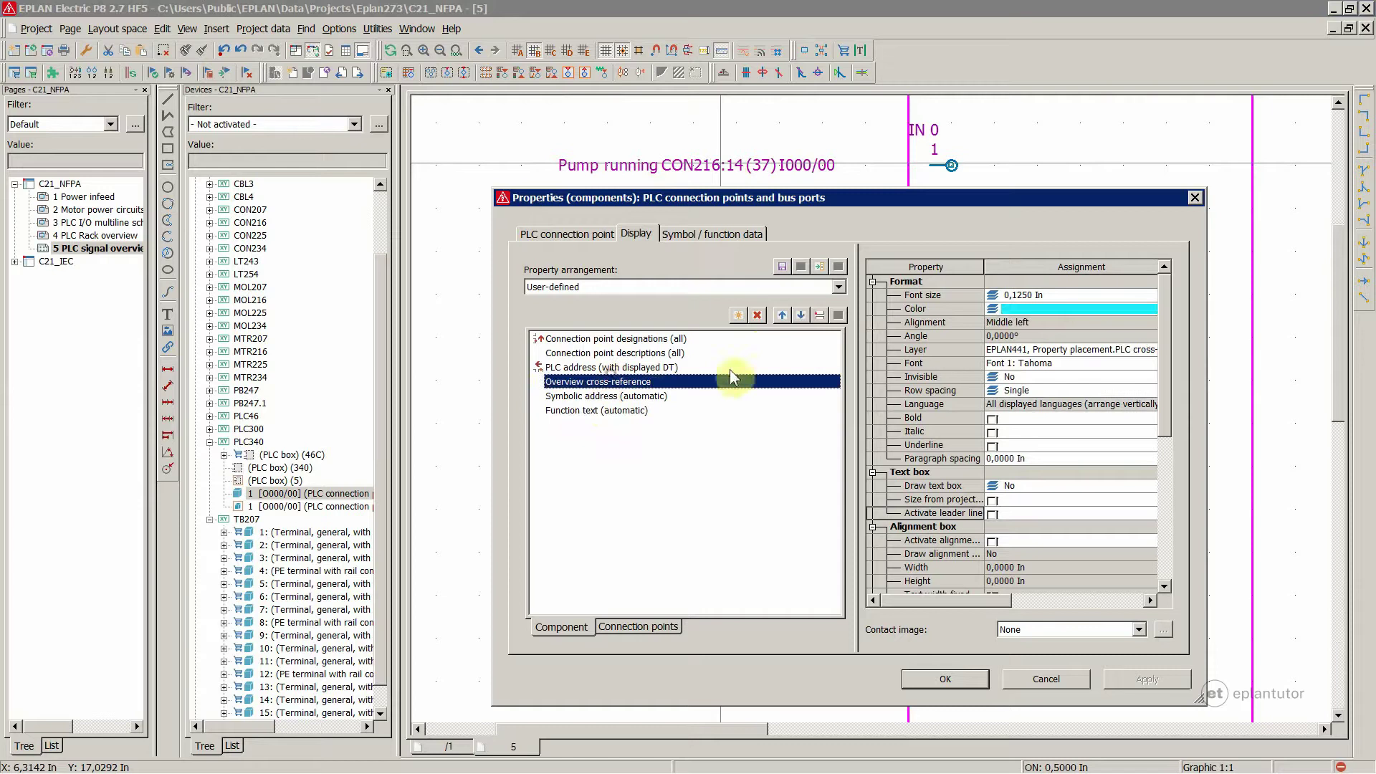
left_click(819, 316)
left_click(645, 397)
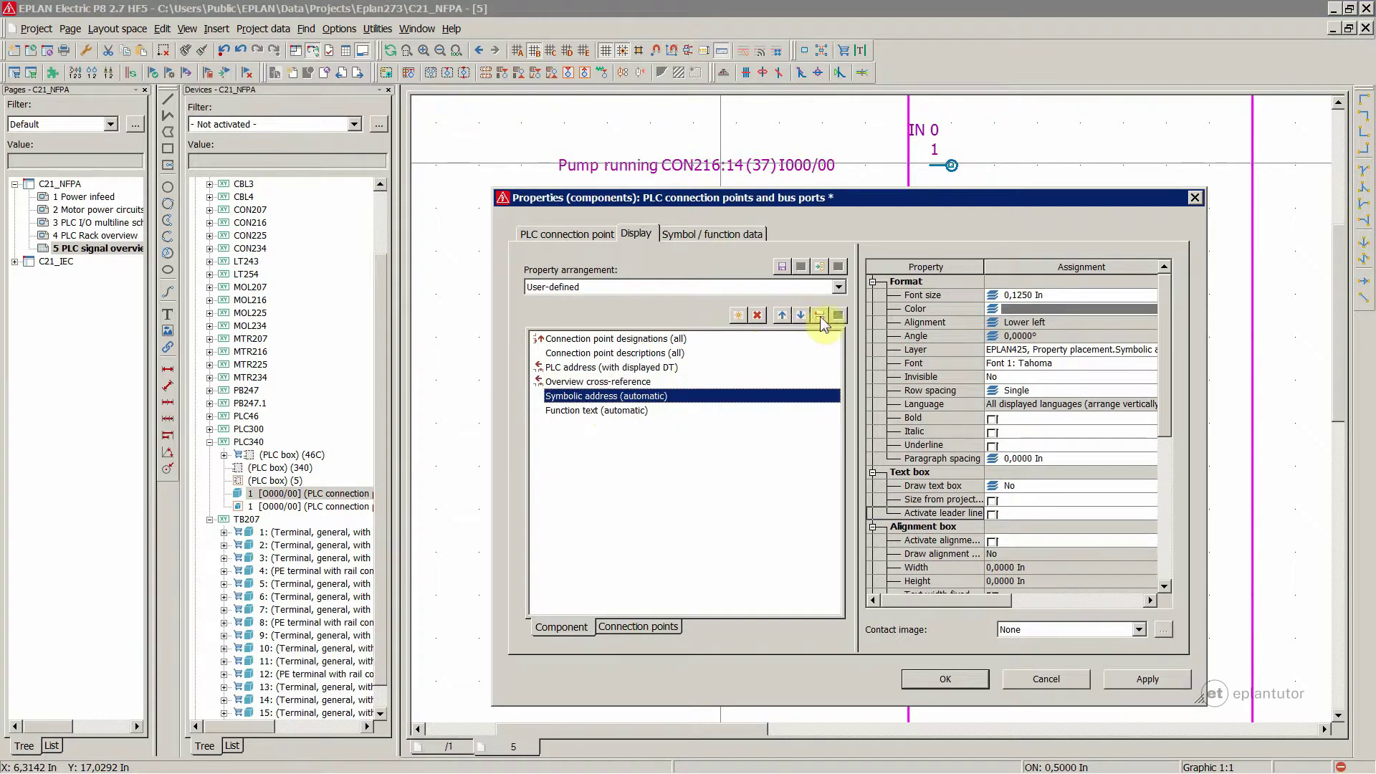
left_click(819, 316)
left_click(599, 412)
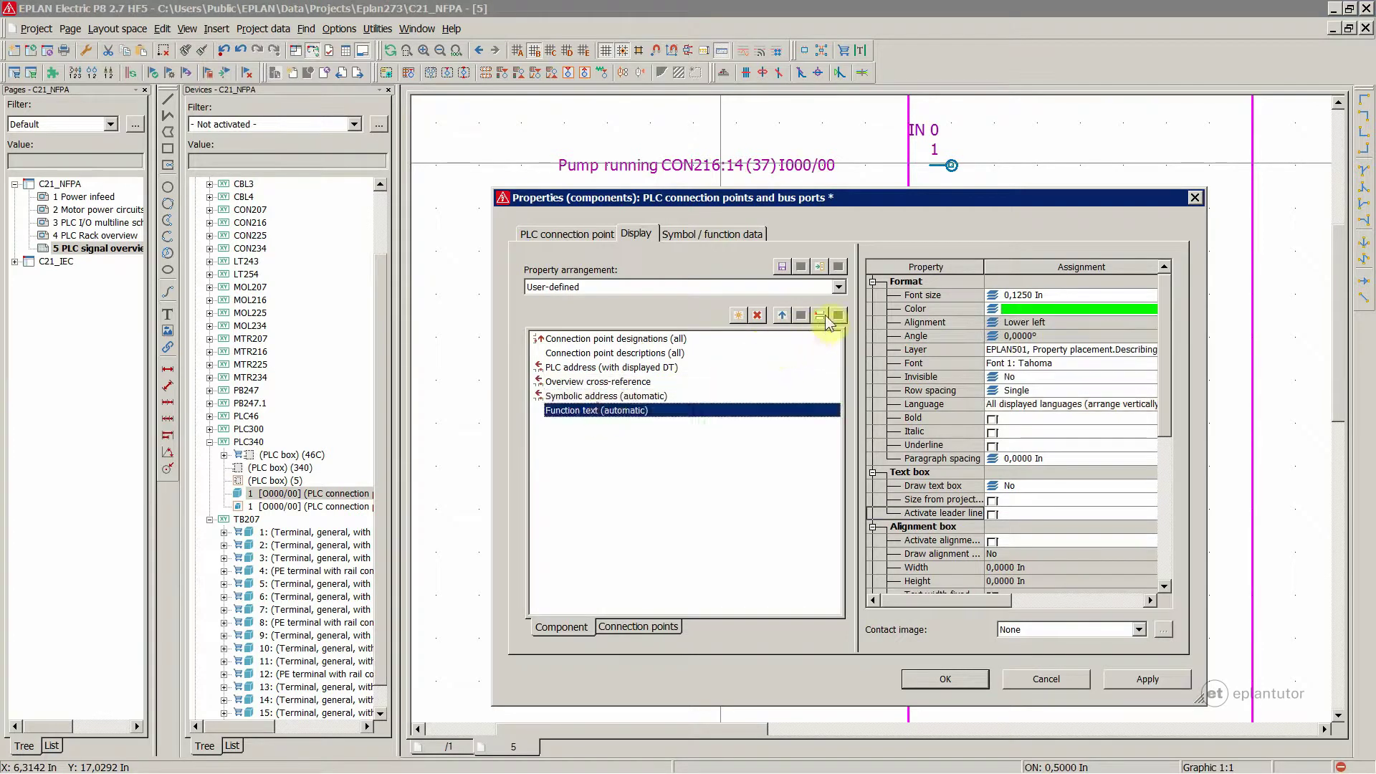
left_click(820, 316)
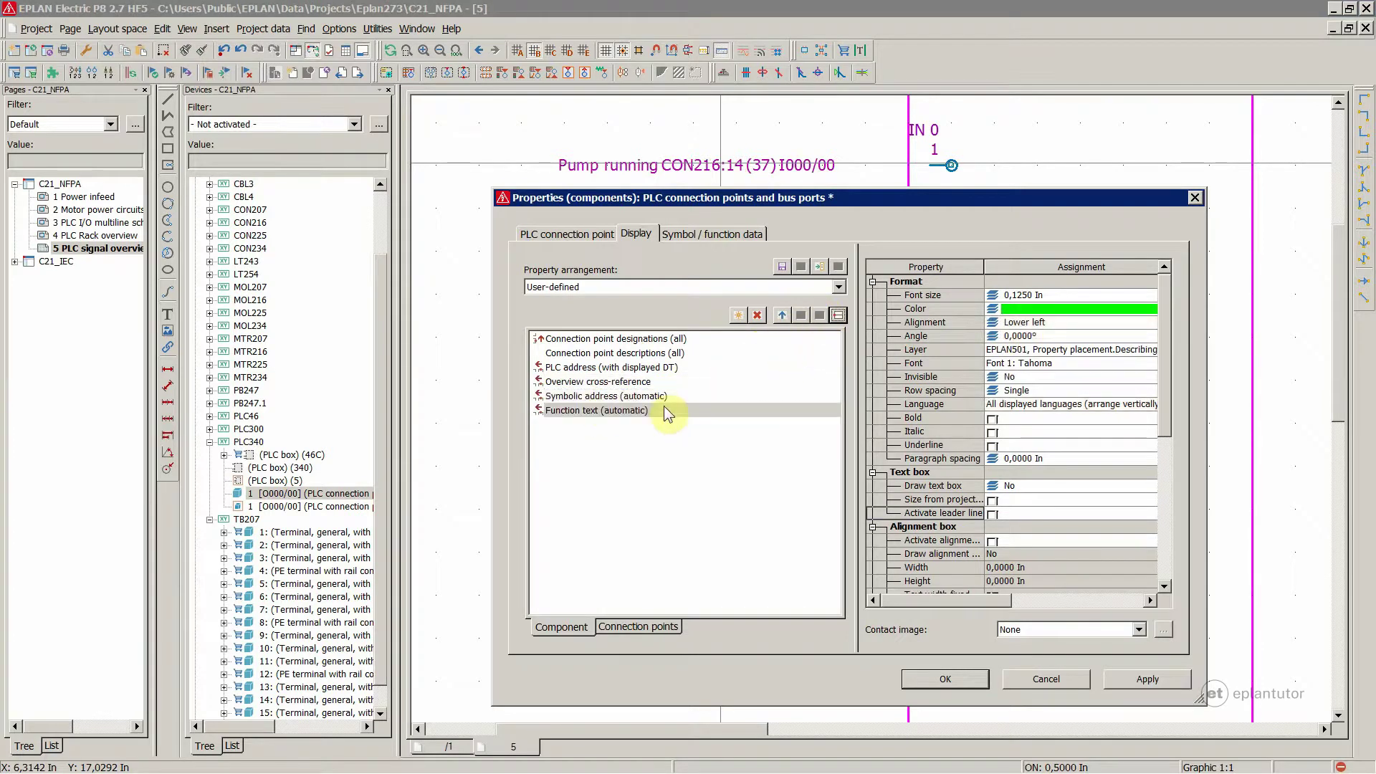
left_click(946, 679)
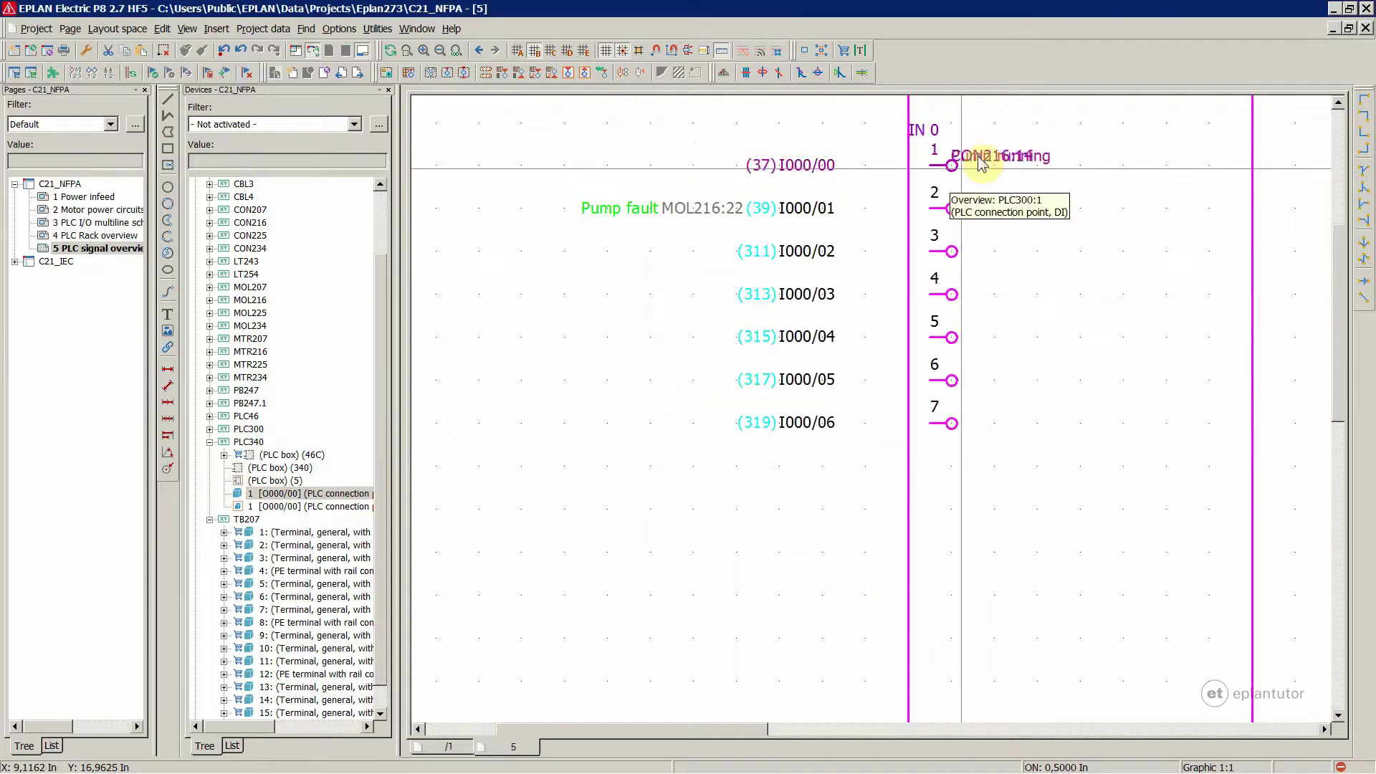
Step: Set input I000/00's overview cross-reference X offset to -3 in
left_click(818, 166)
double_click(780, 170)
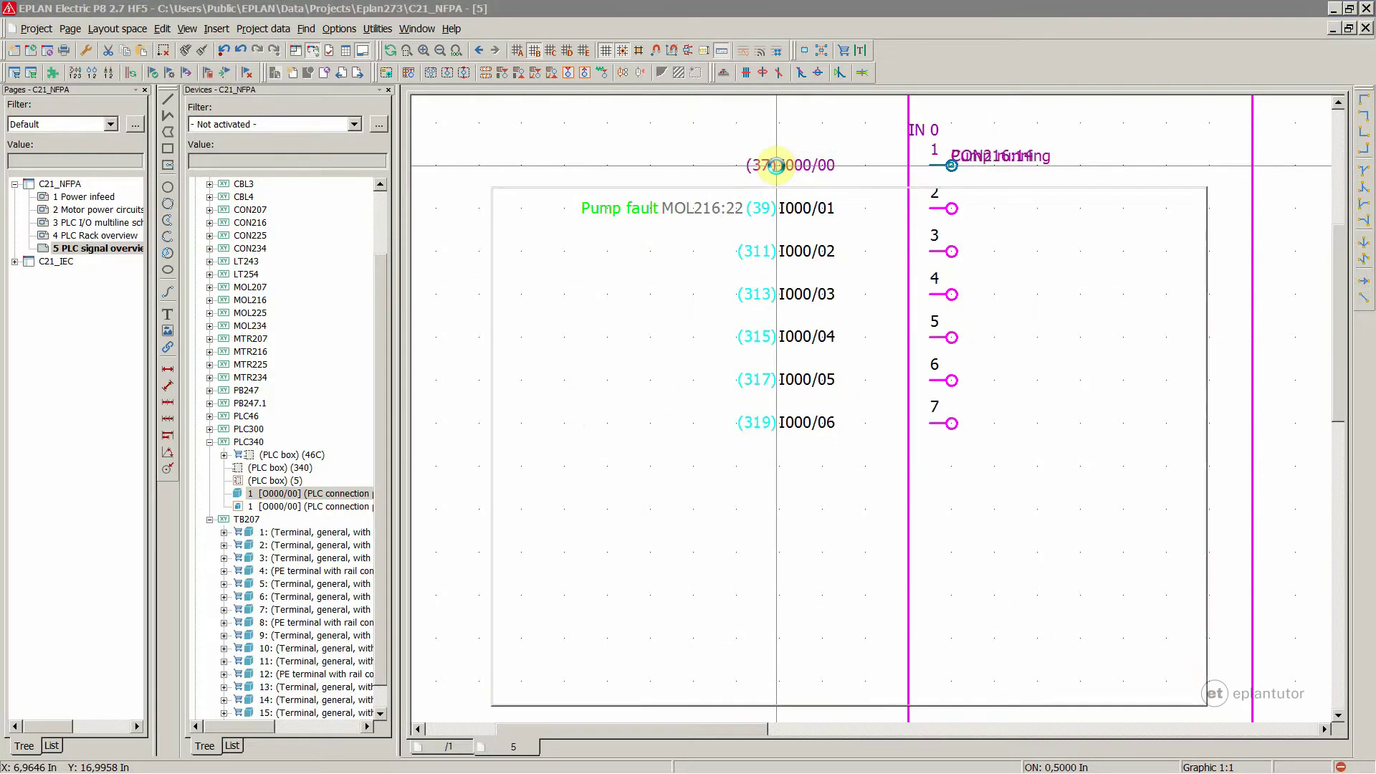
left_click(595, 367)
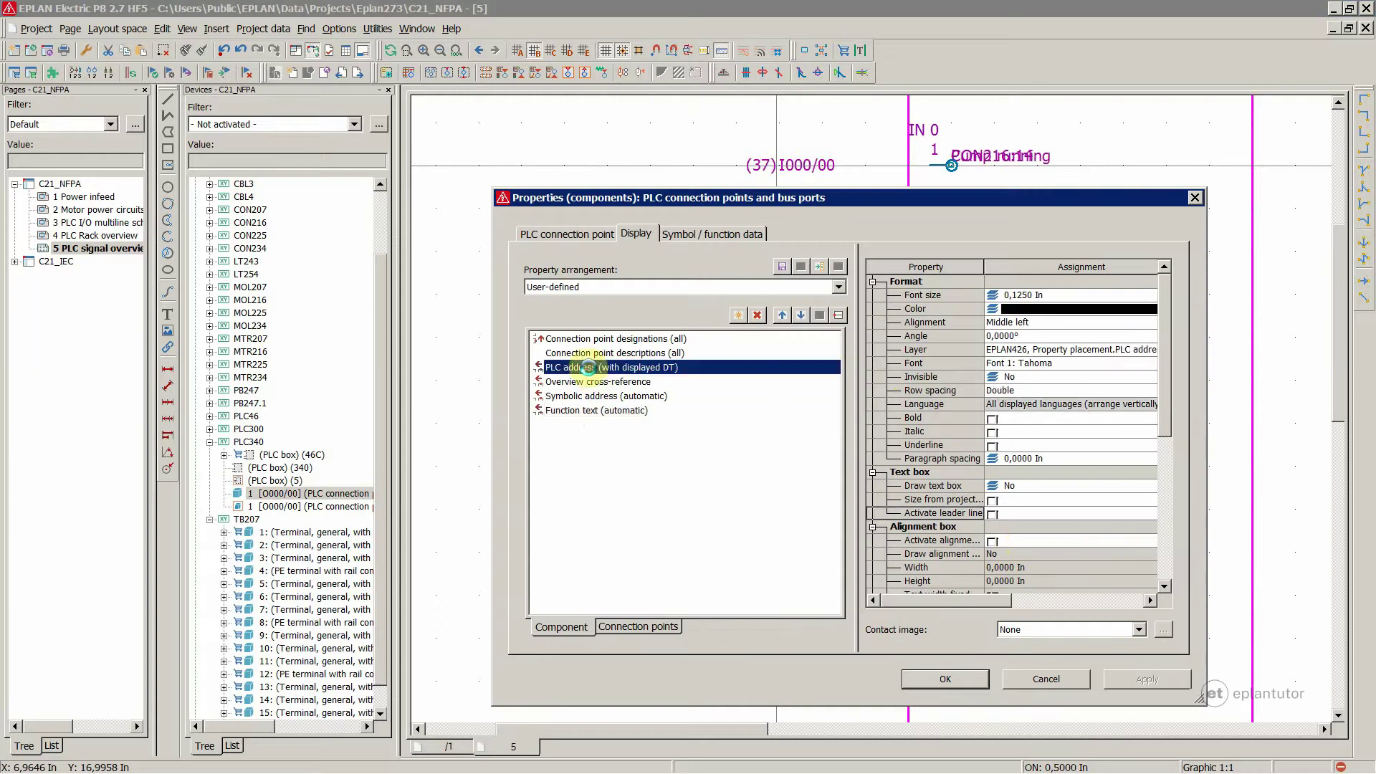
left_click_drag(1169, 401, 1189, 612)
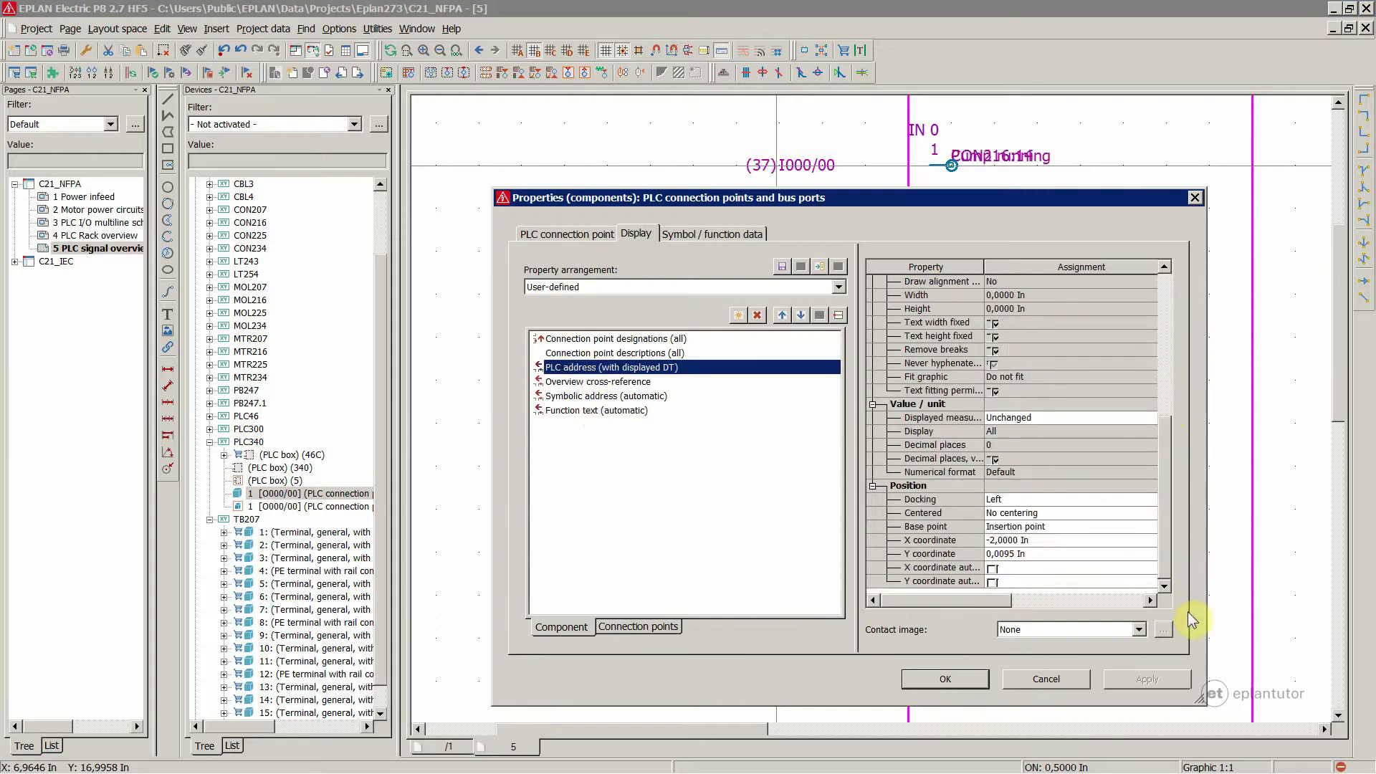
left_click(1004, 540)
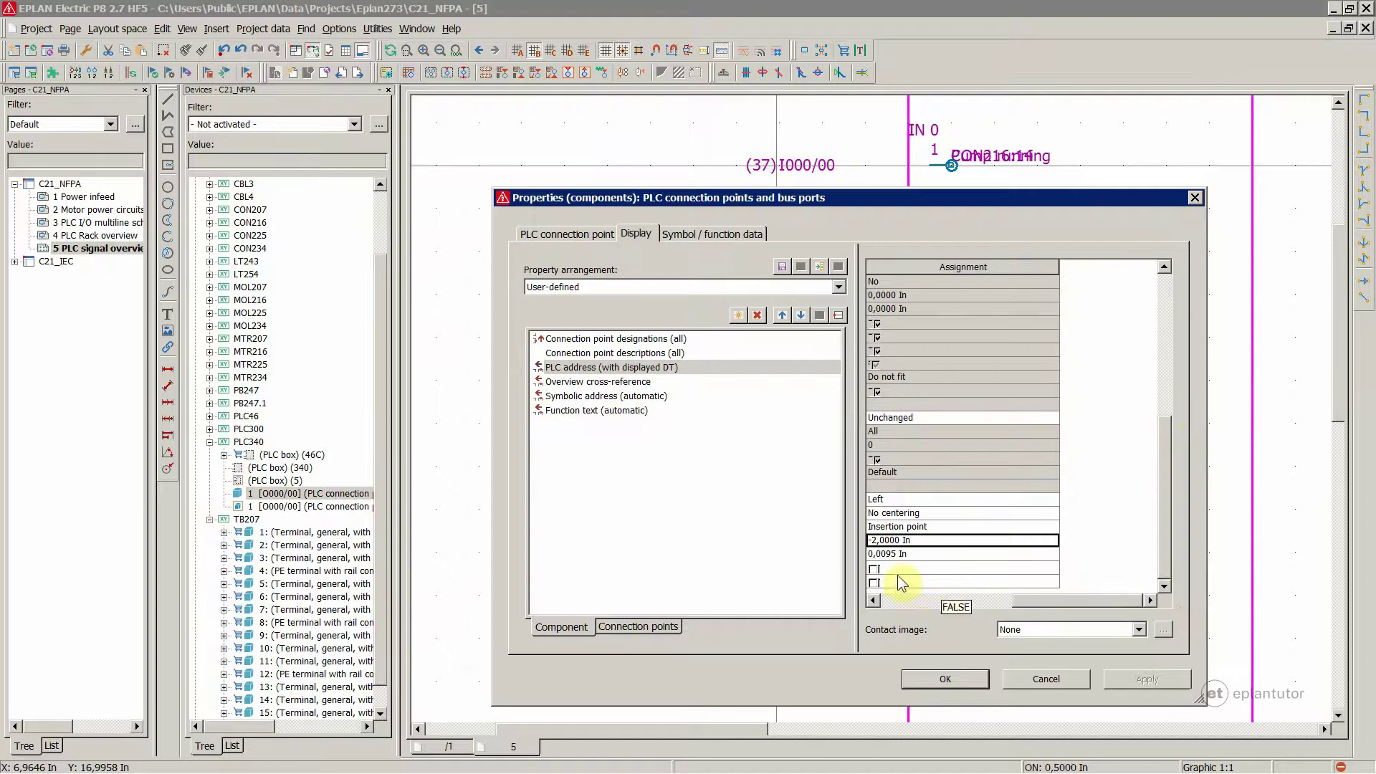
left_click(573, 382)
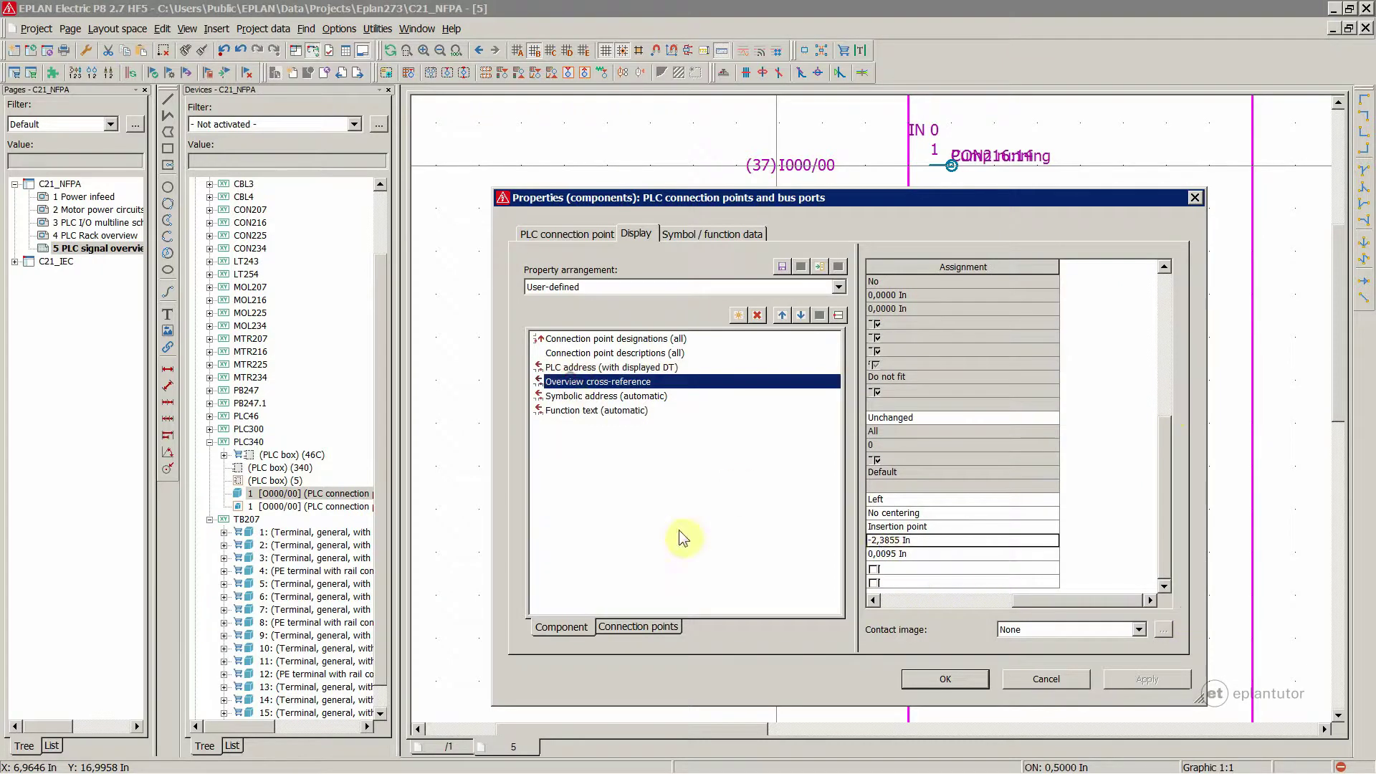
left_click(892, 540)
type("-3")
key("Return")
key("Return")
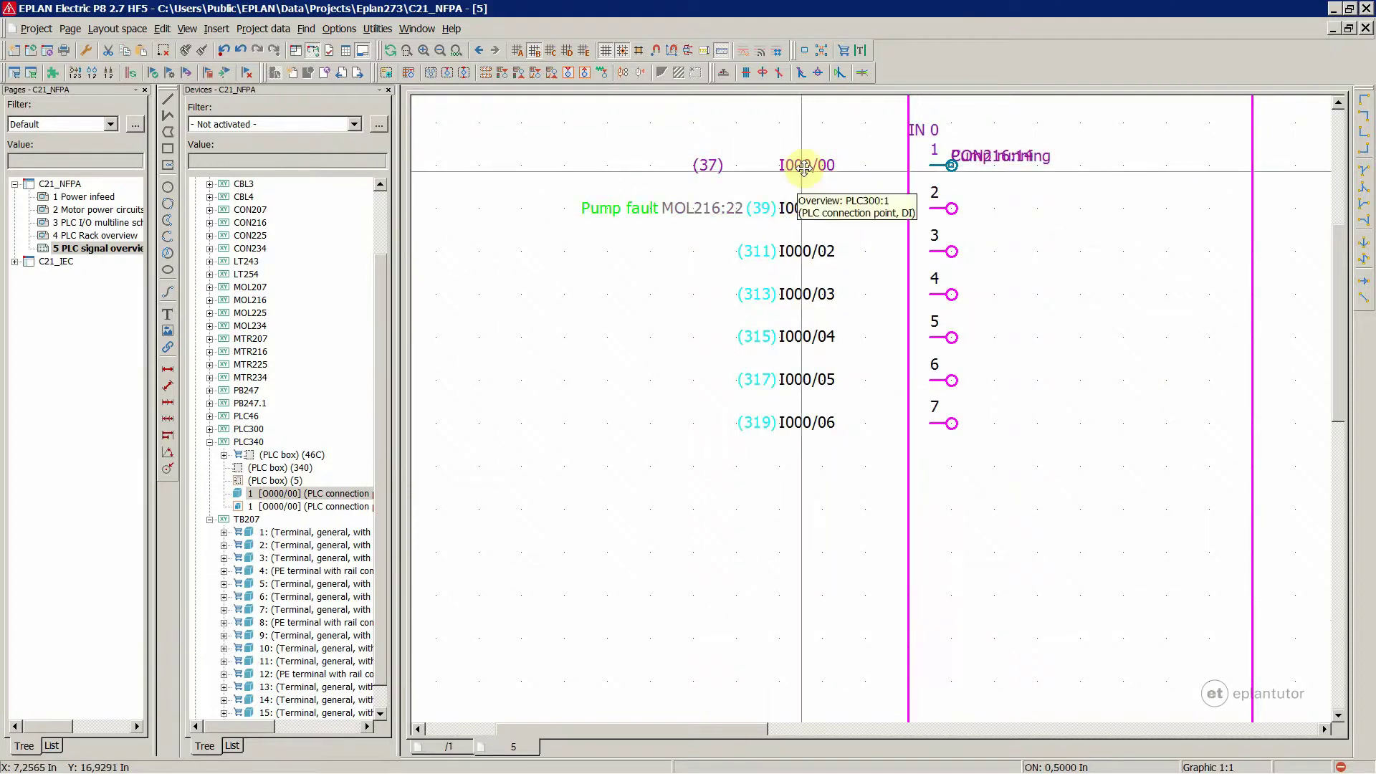
Step: Set the first input's symbolic address X offset to -4 in and apply
double_click(806, 164)
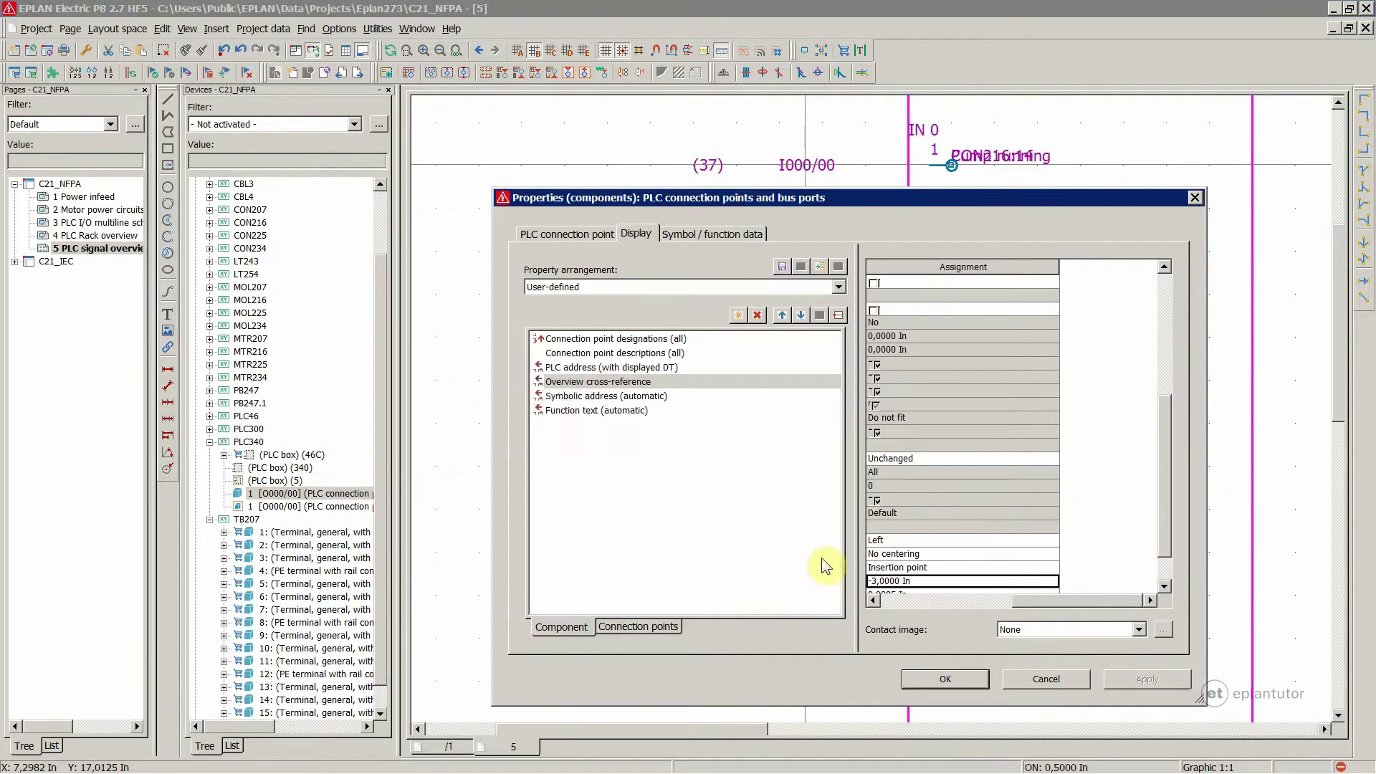
left_click(574, 396)
left_click(875, 582)
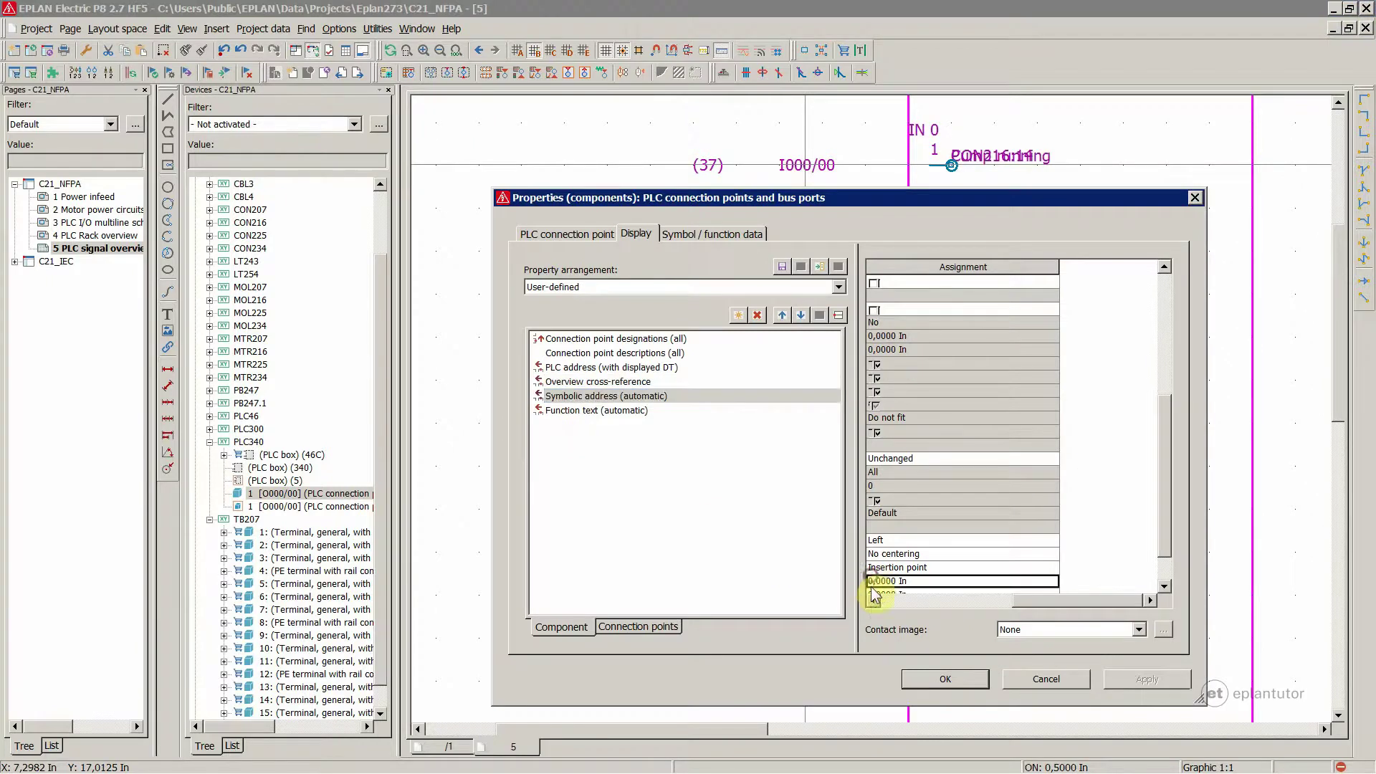
key("BackSpace")
type("-4")
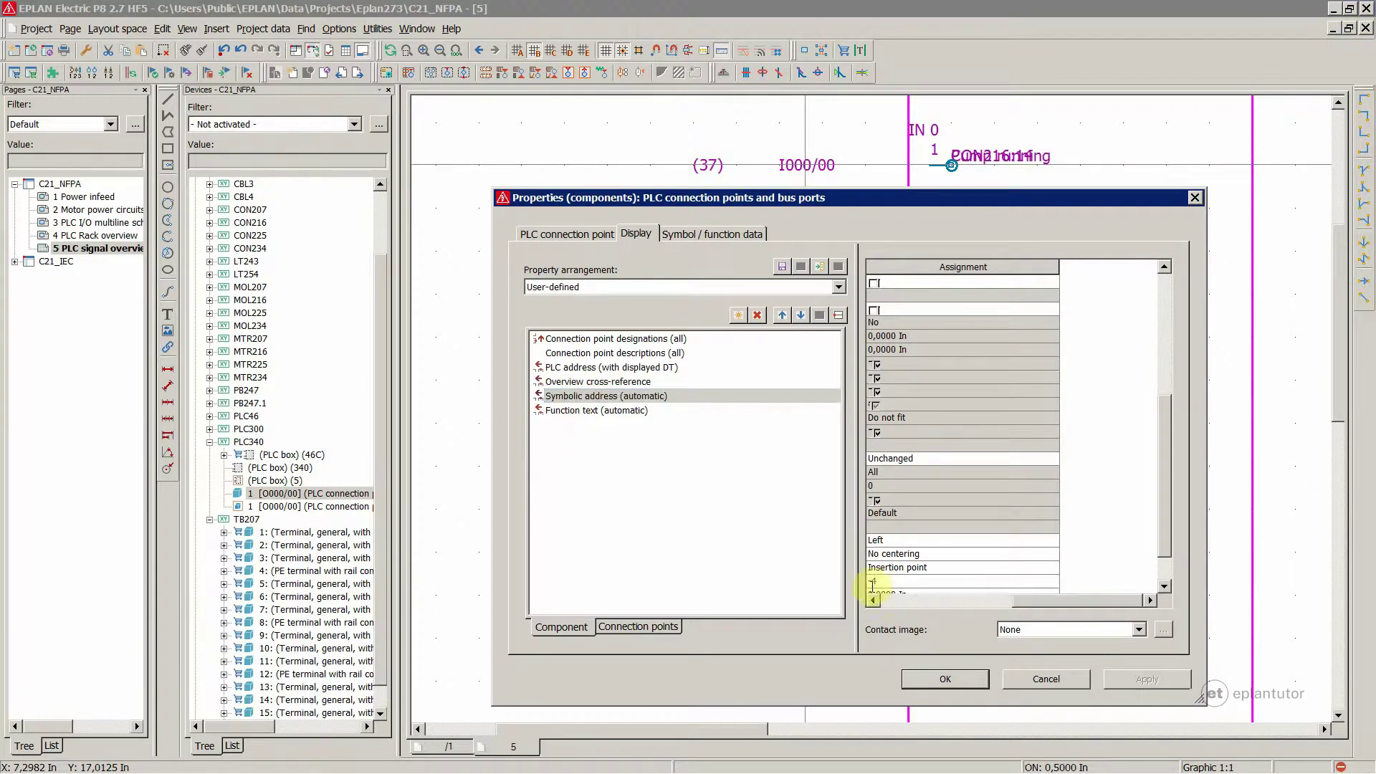
key("Return")
scroll(949, 556, "down", 1)
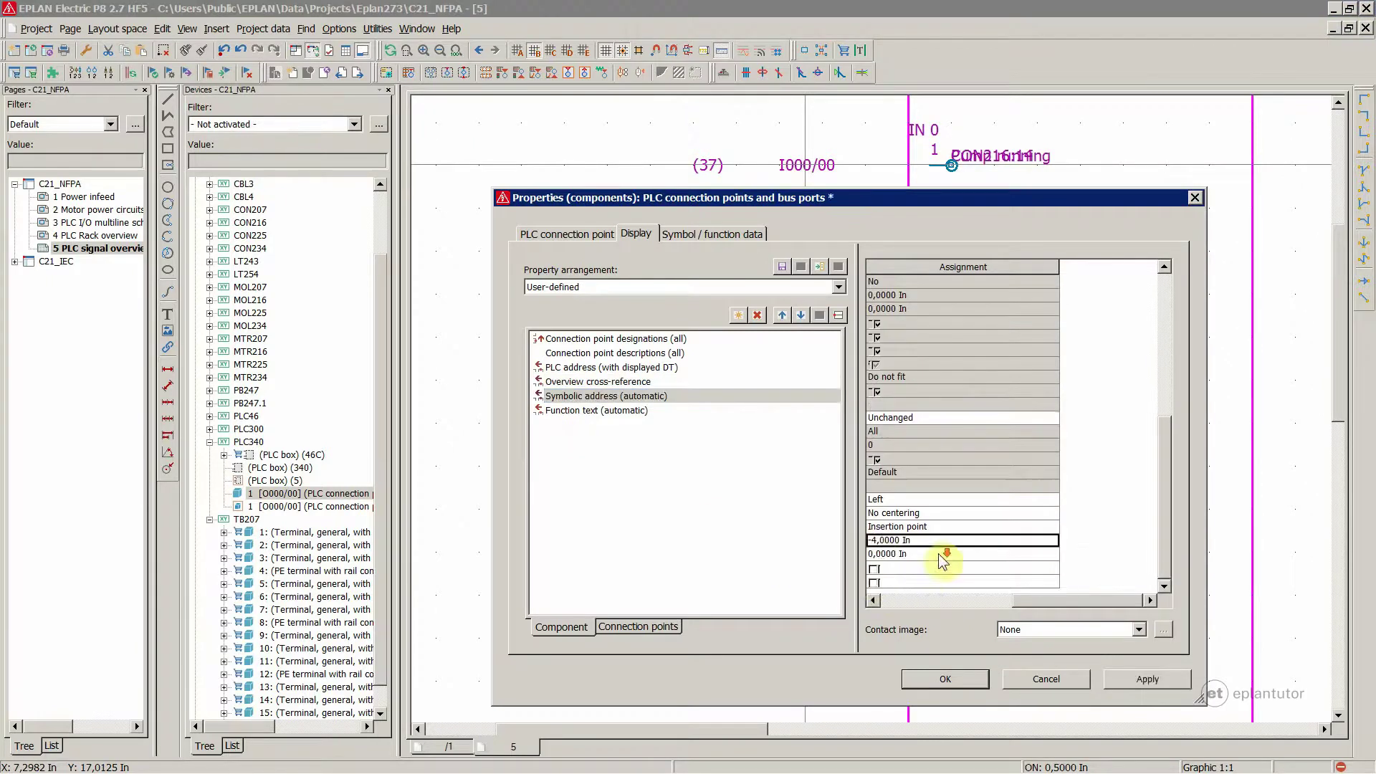
left_click(926, 678)
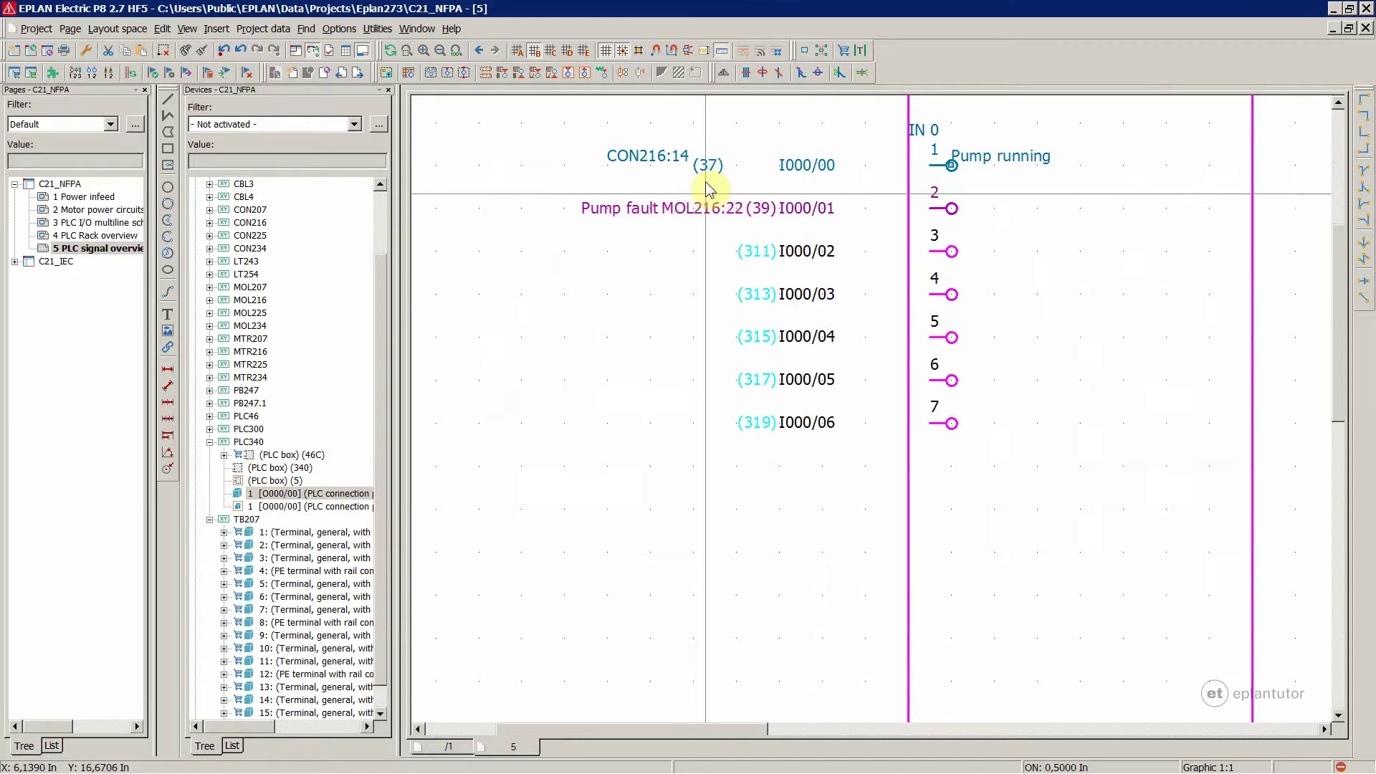
Step: Set the input's Pump running function text X offset to -2 in
double_click(705, 168)
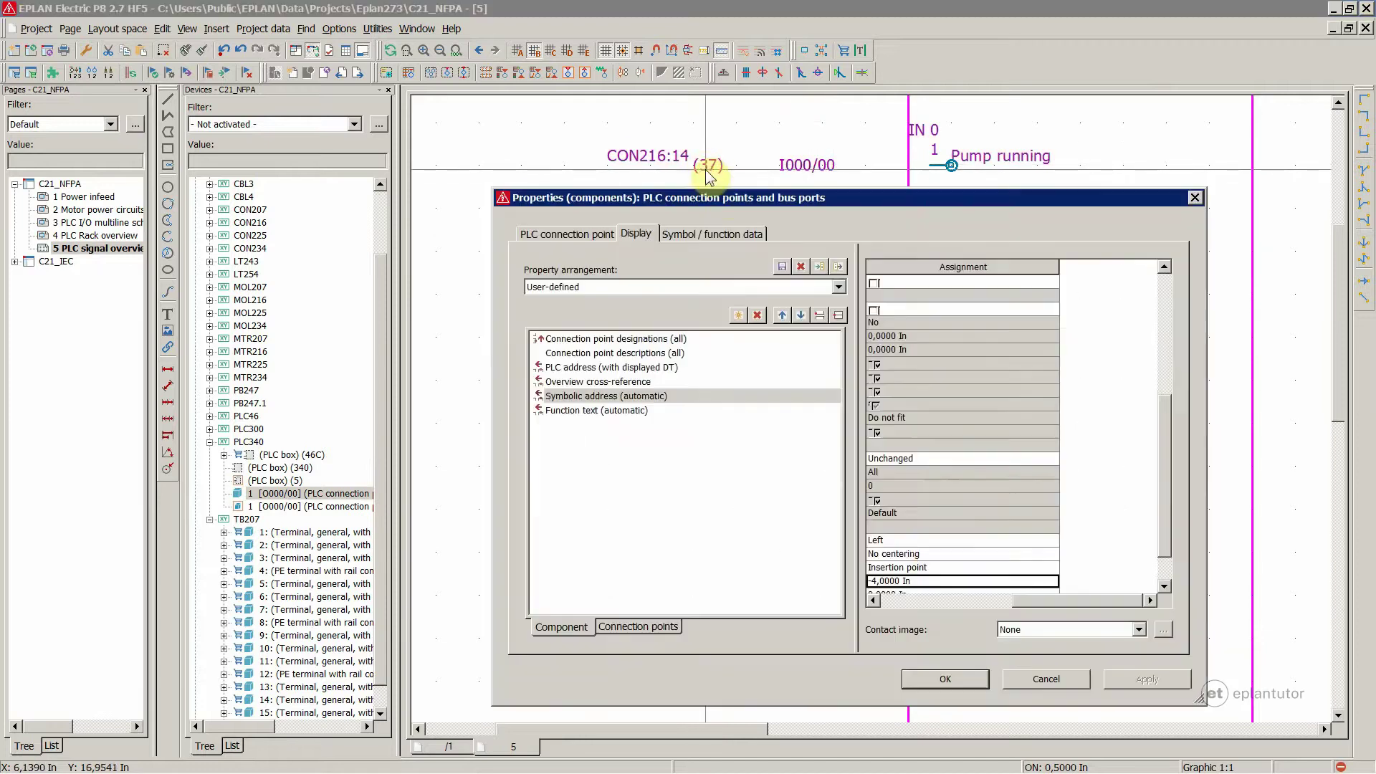
left_click(602, 411)
left_click(887, 582)
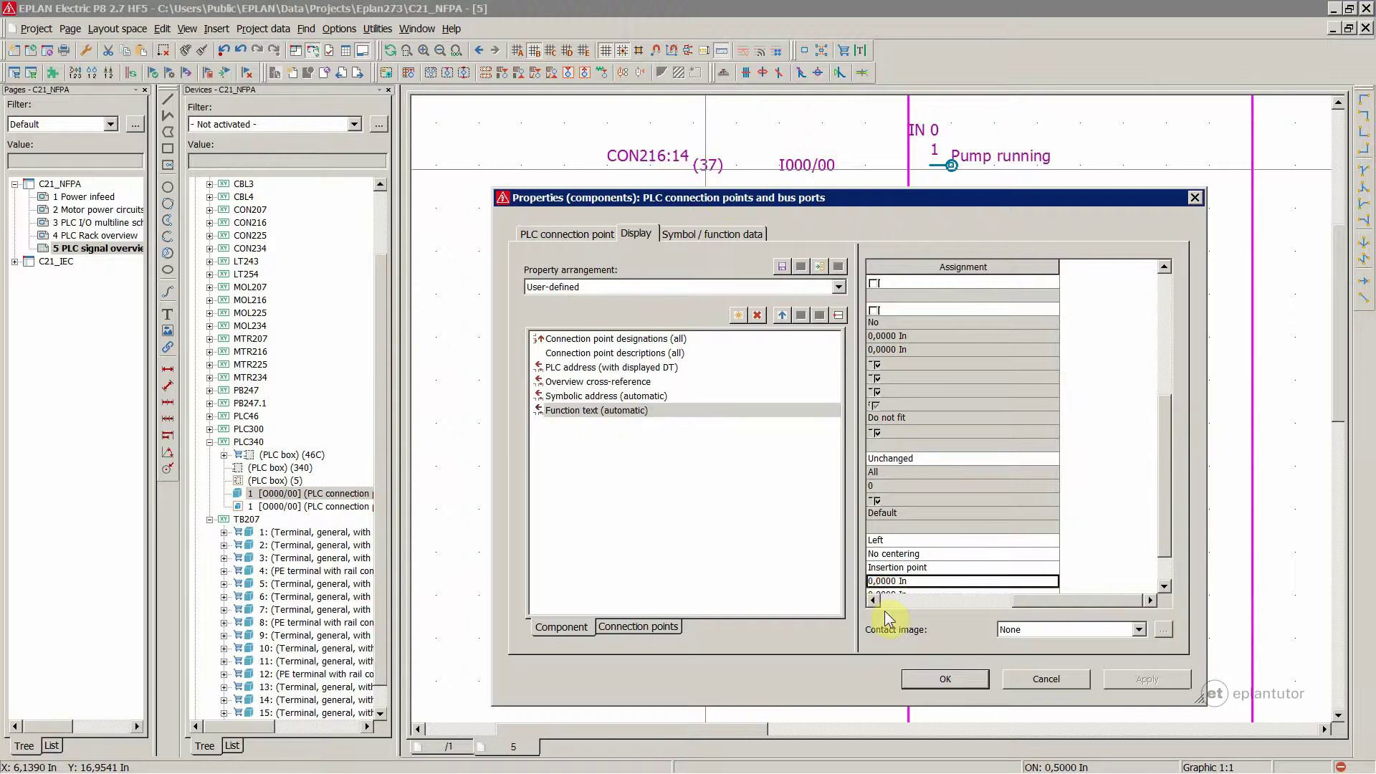
type("-2")
key("Return")
scroll(872, 529, "down", 2)
scroll(608, 190, "down", 1, "ctrl")
scroll(608, 190, "up", 1, "ctrl")
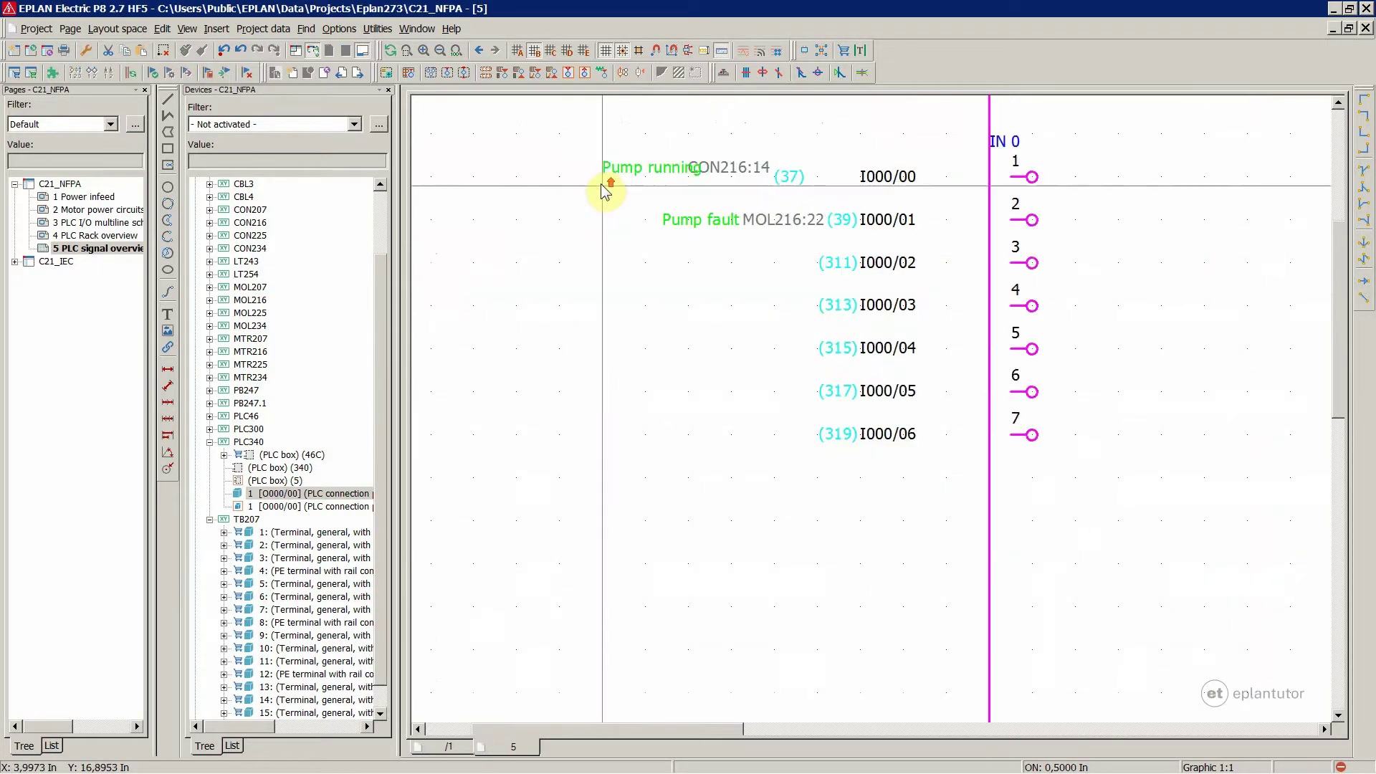
Step: Copy the cross-reference's 0,0095 In Y offset into the symbolic address Y offset
double_click(636, 173)
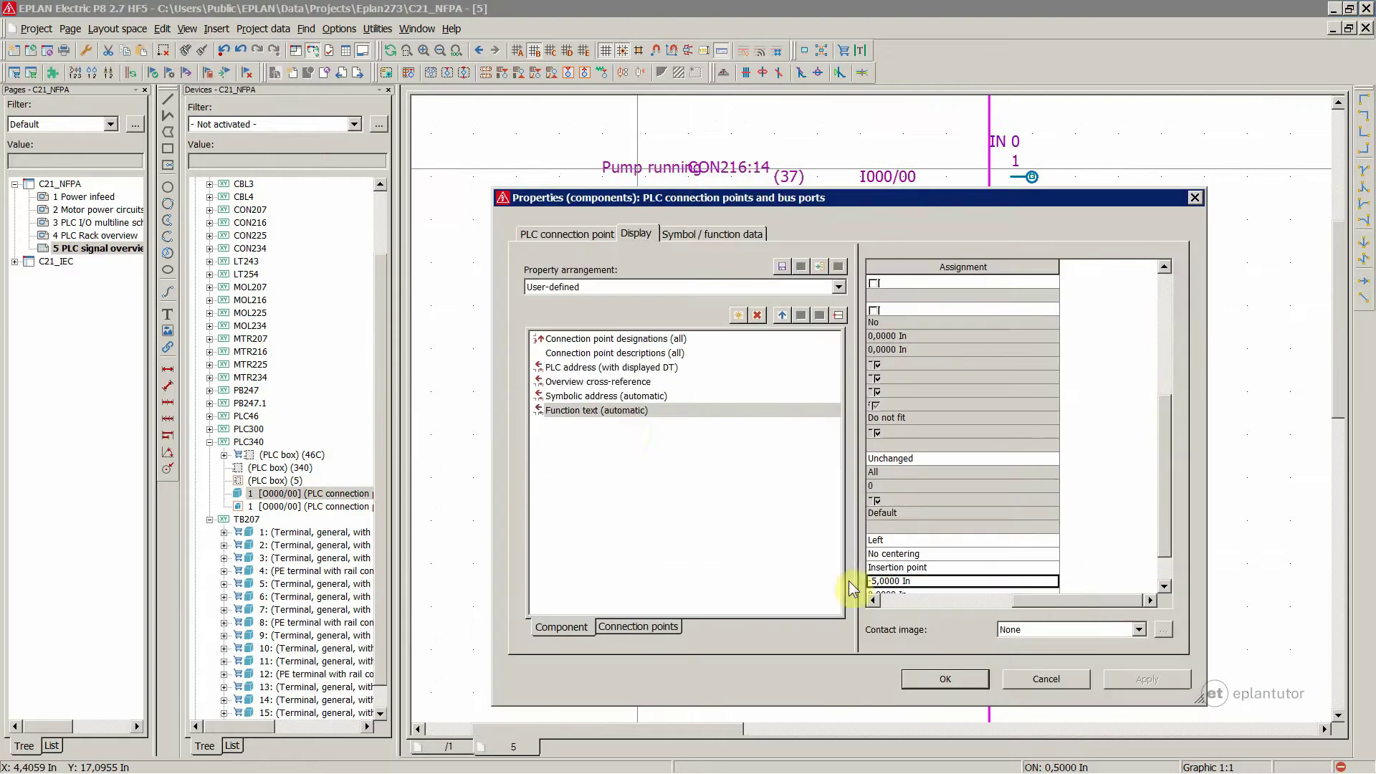
left_click(607, 395)
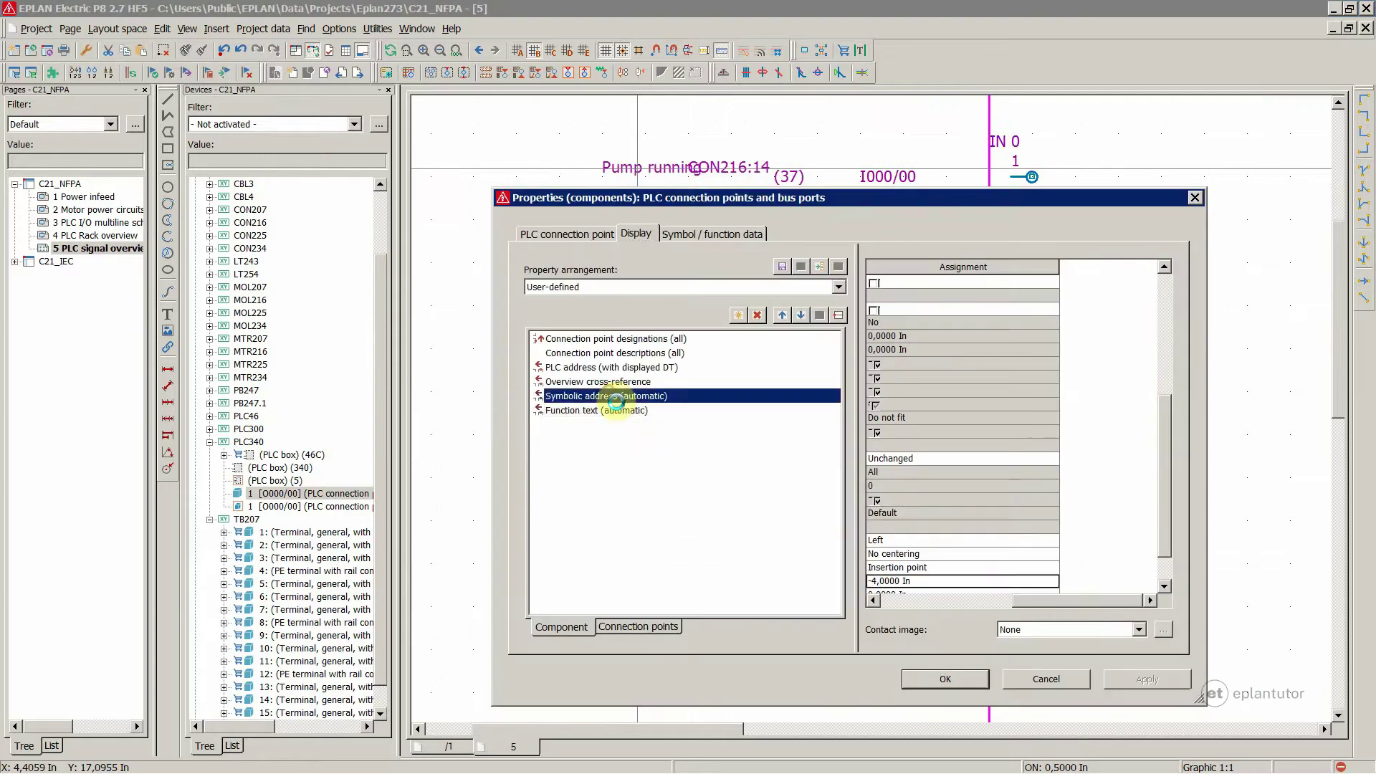
scroll(907, 572, "down", 1)
left_click(889, 554)
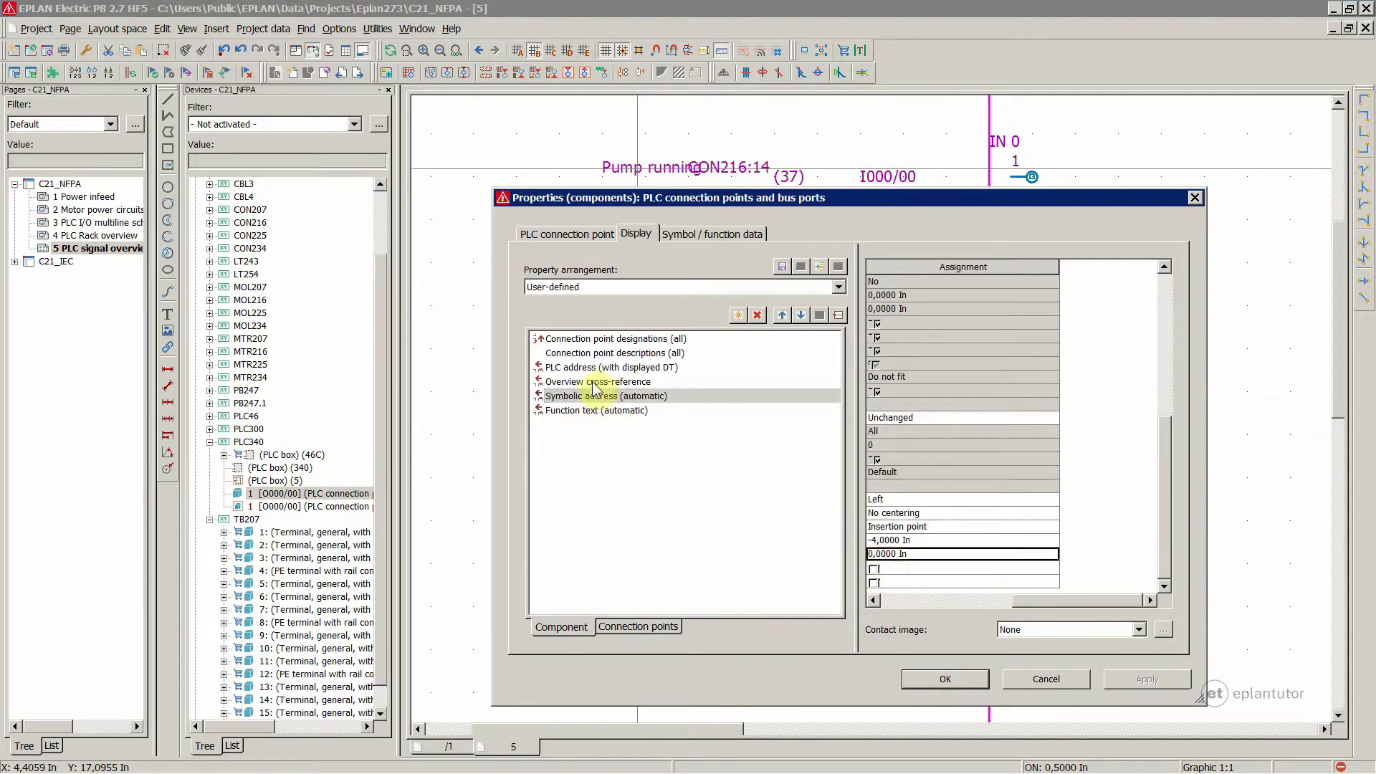
left_click(596, 382)
left_click(876, 555)
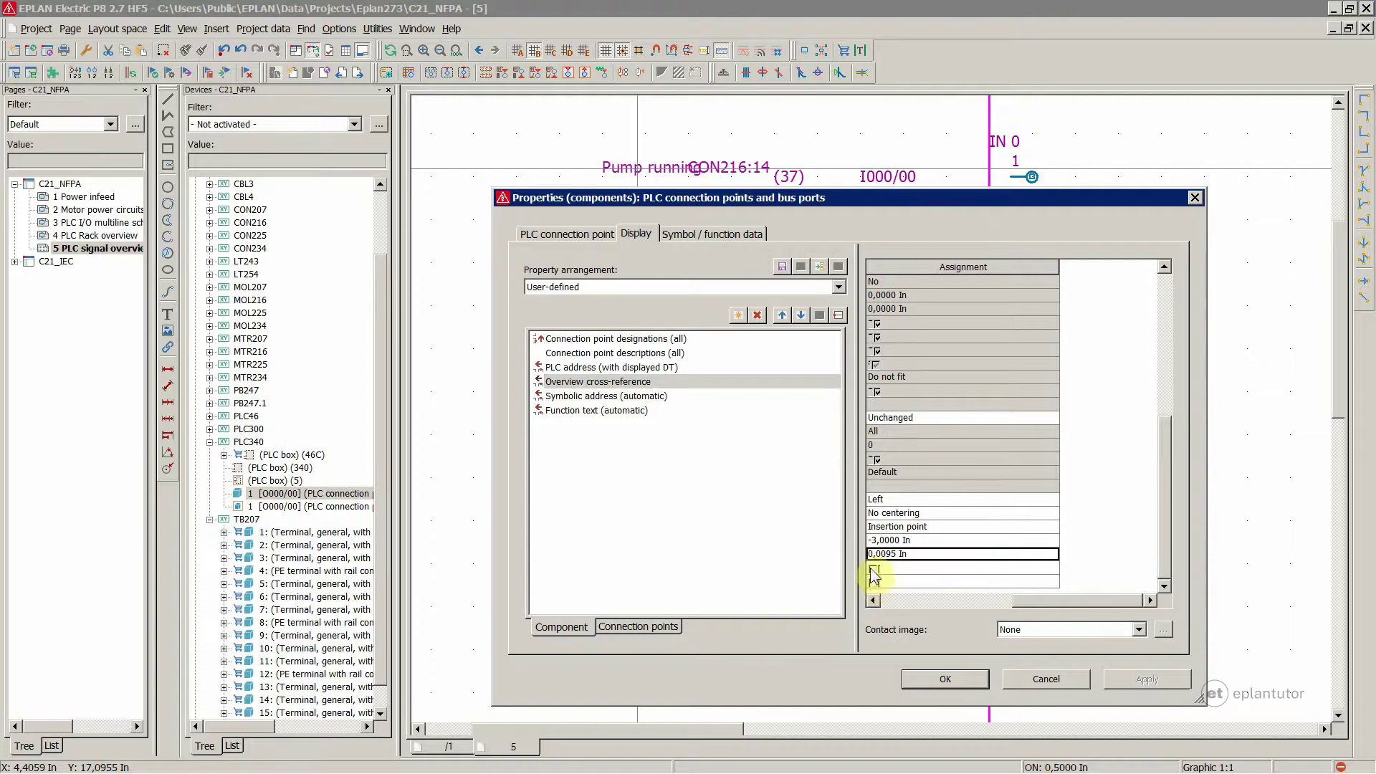
left_click(599, 367)
left_click(598, 382)
left_click(602, 395)
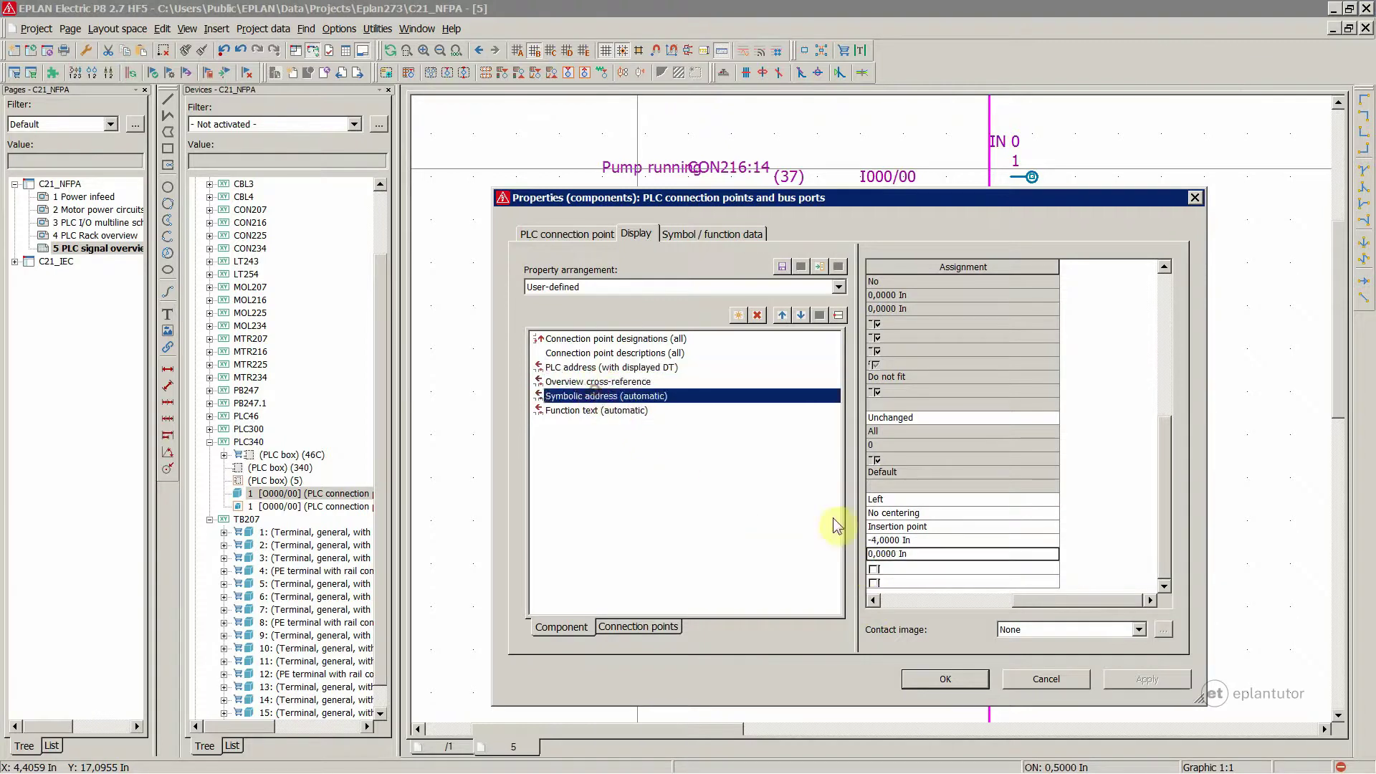
left_click(889, 557)
left_click(874, 601)
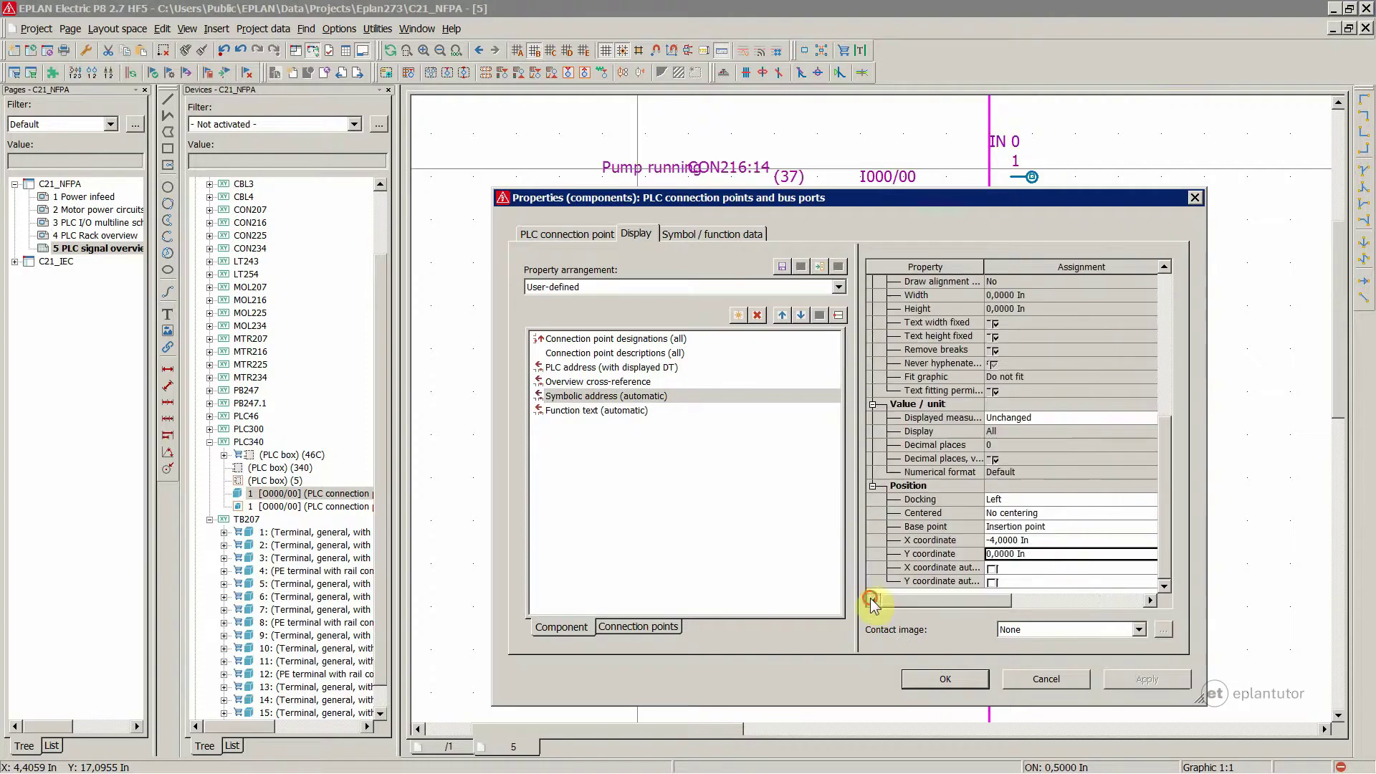
double_click(1007, 554)
type("0,0095 In")
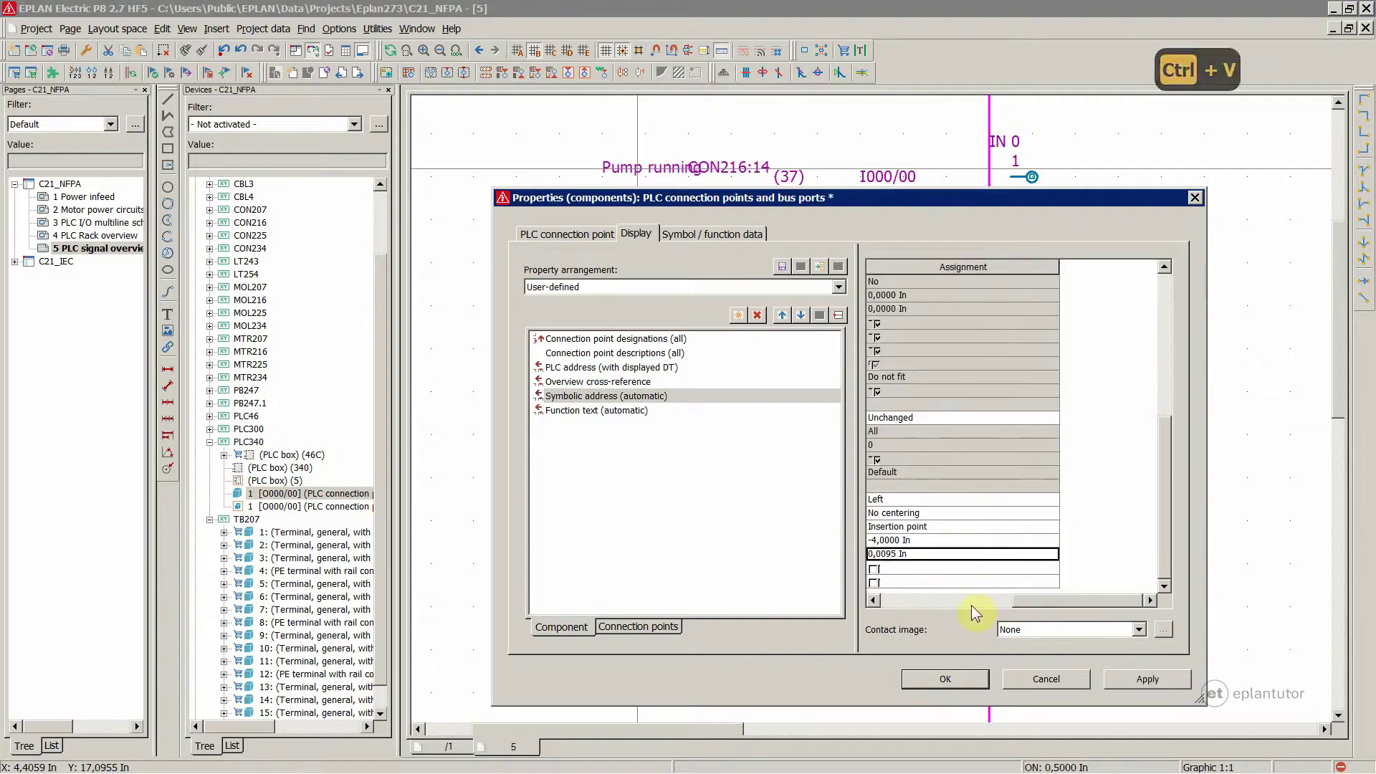
Step: Give the function text a 0,0095 In Y offset and -6 In X offset
left_click(577, 411)
left_click(869, 554)
type("0,0095")
left_click(883, 540)
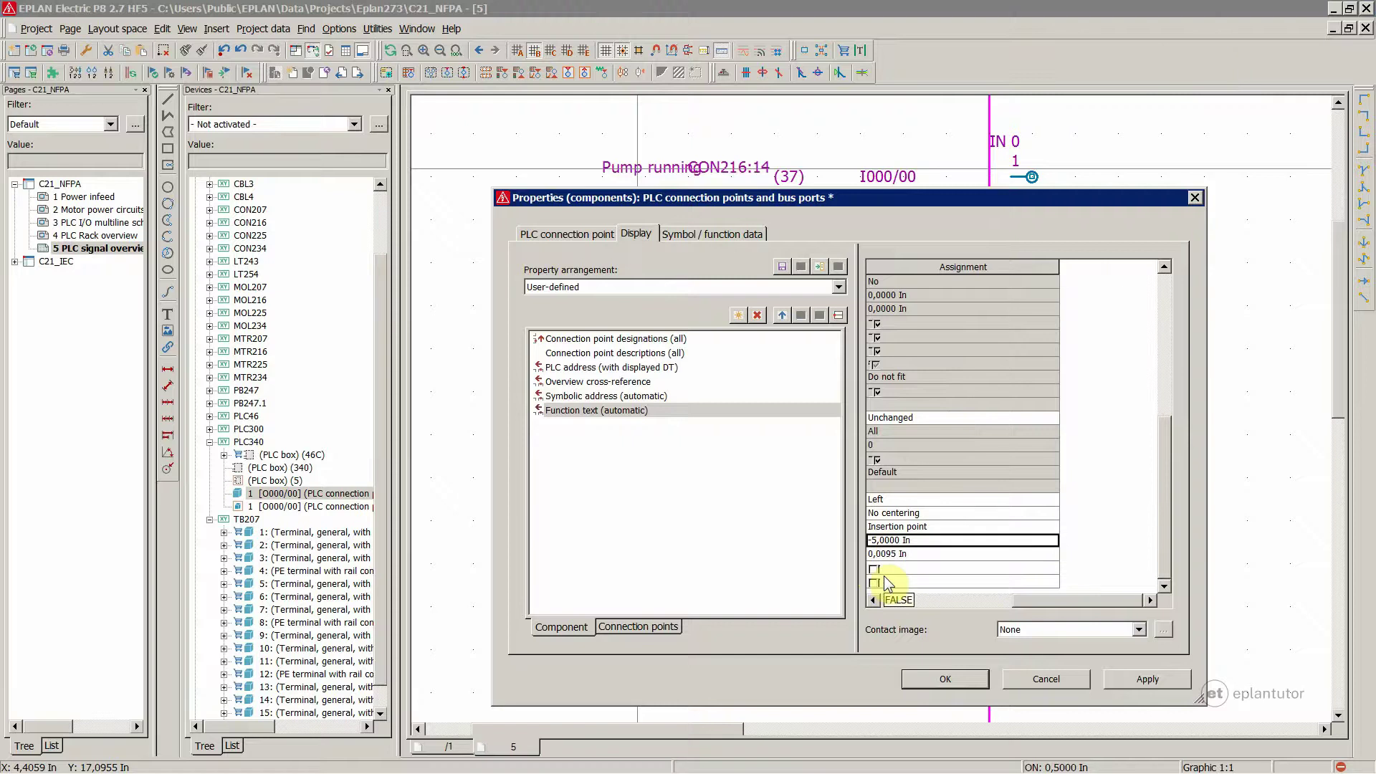
type("-6")
key("Return")
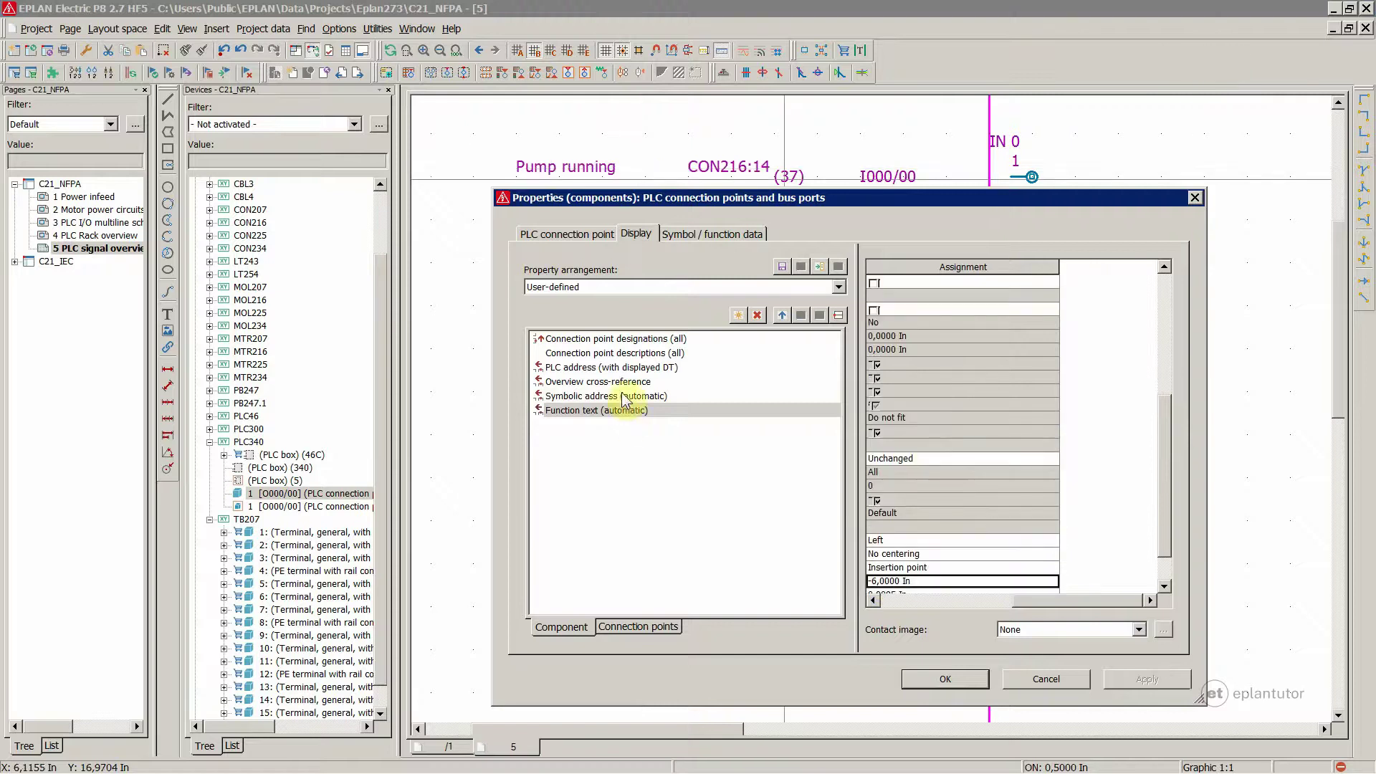
Step: Review the symbolic address, cross-reference and PLC address display settings
left_click(626, 396)
left_click(962, 554)
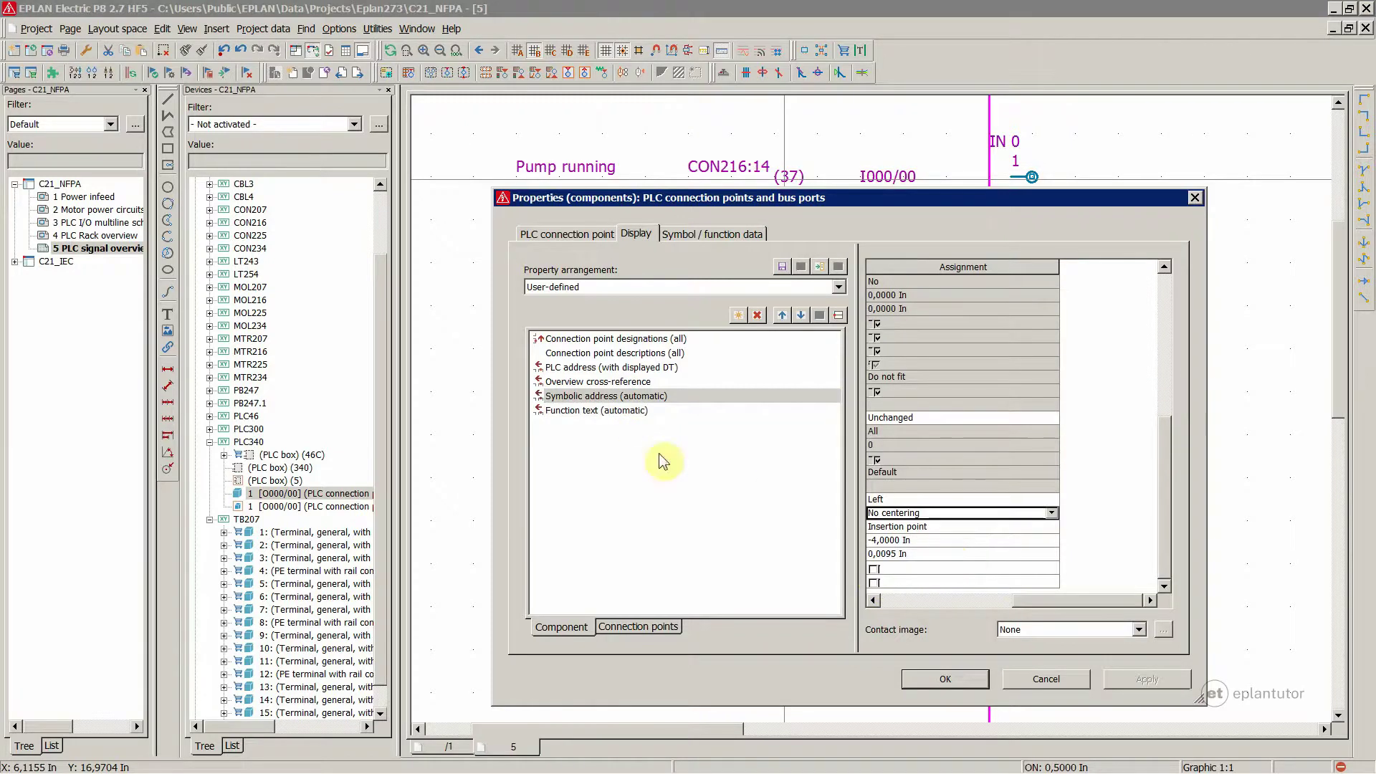
left_click(592, 381)
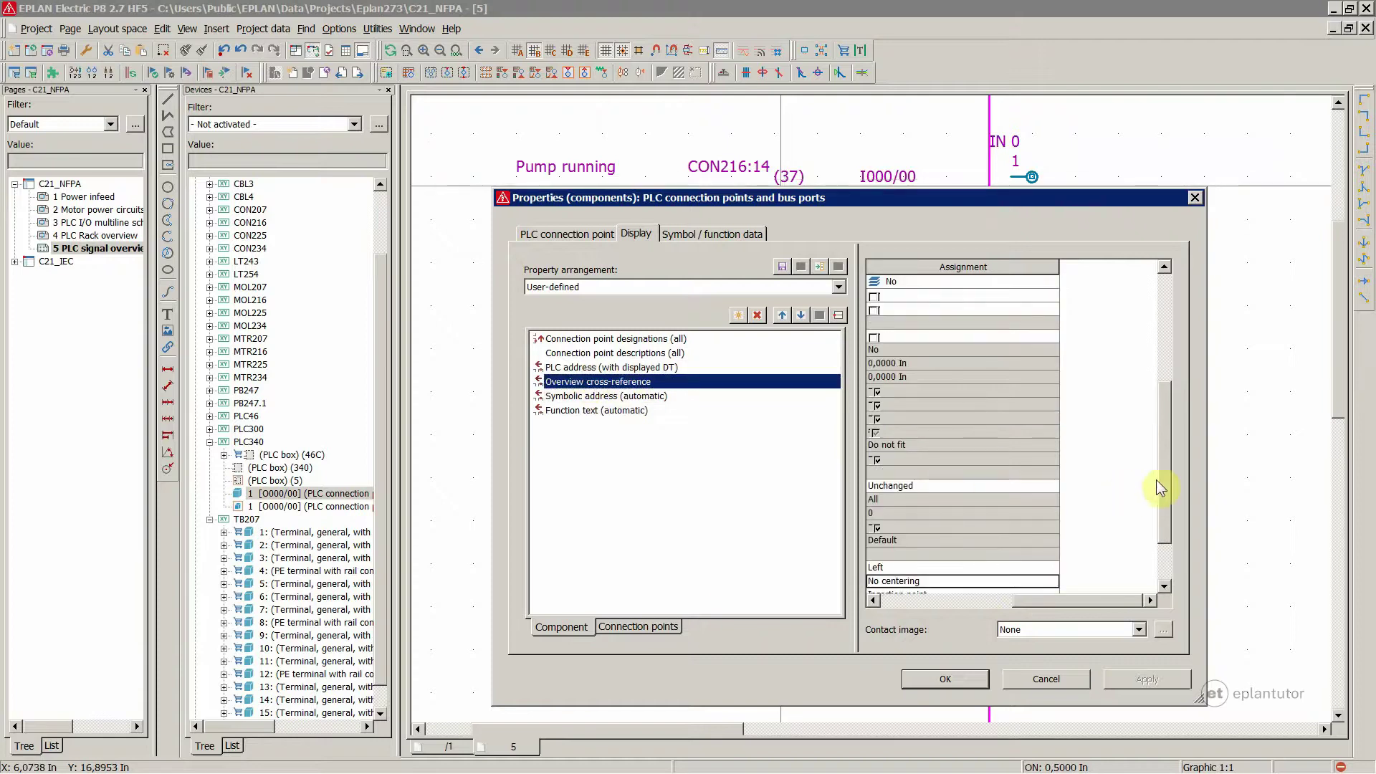
left_click_drag(1168, 493, 1172, 543)
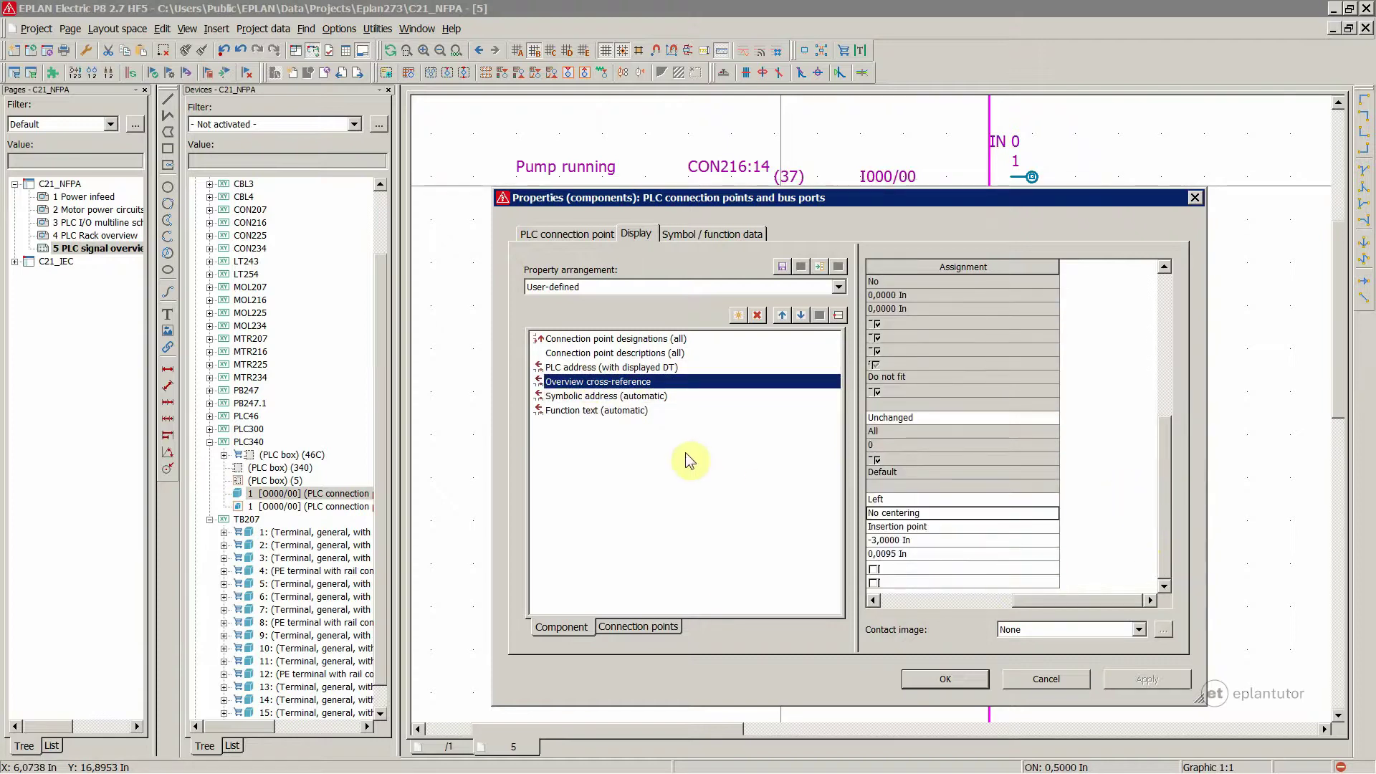
left_click(609, 368)
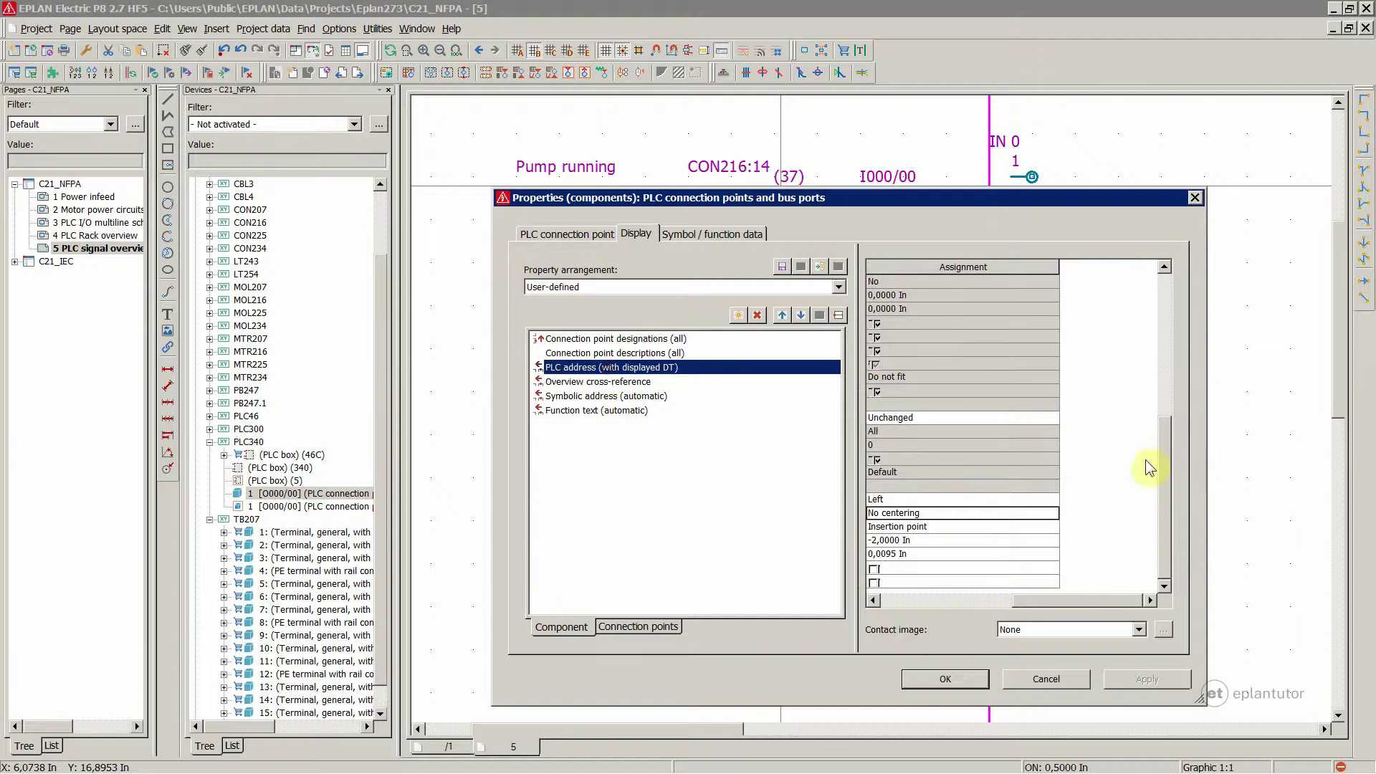
left_click_drag(1172, 438, 1152, 286)
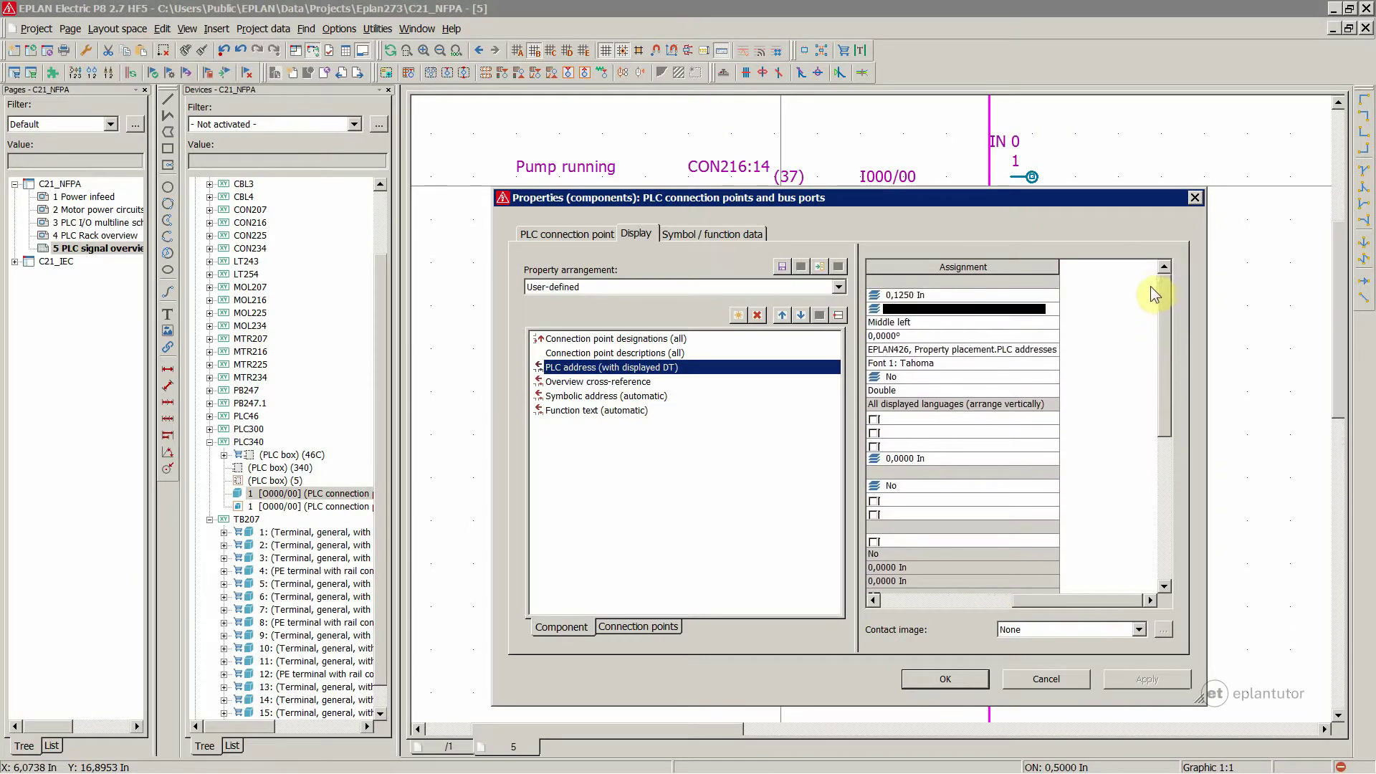
Step: Set the symbolic address text placement to Middle left
left_click(602, 382)
left_click(601, 396)
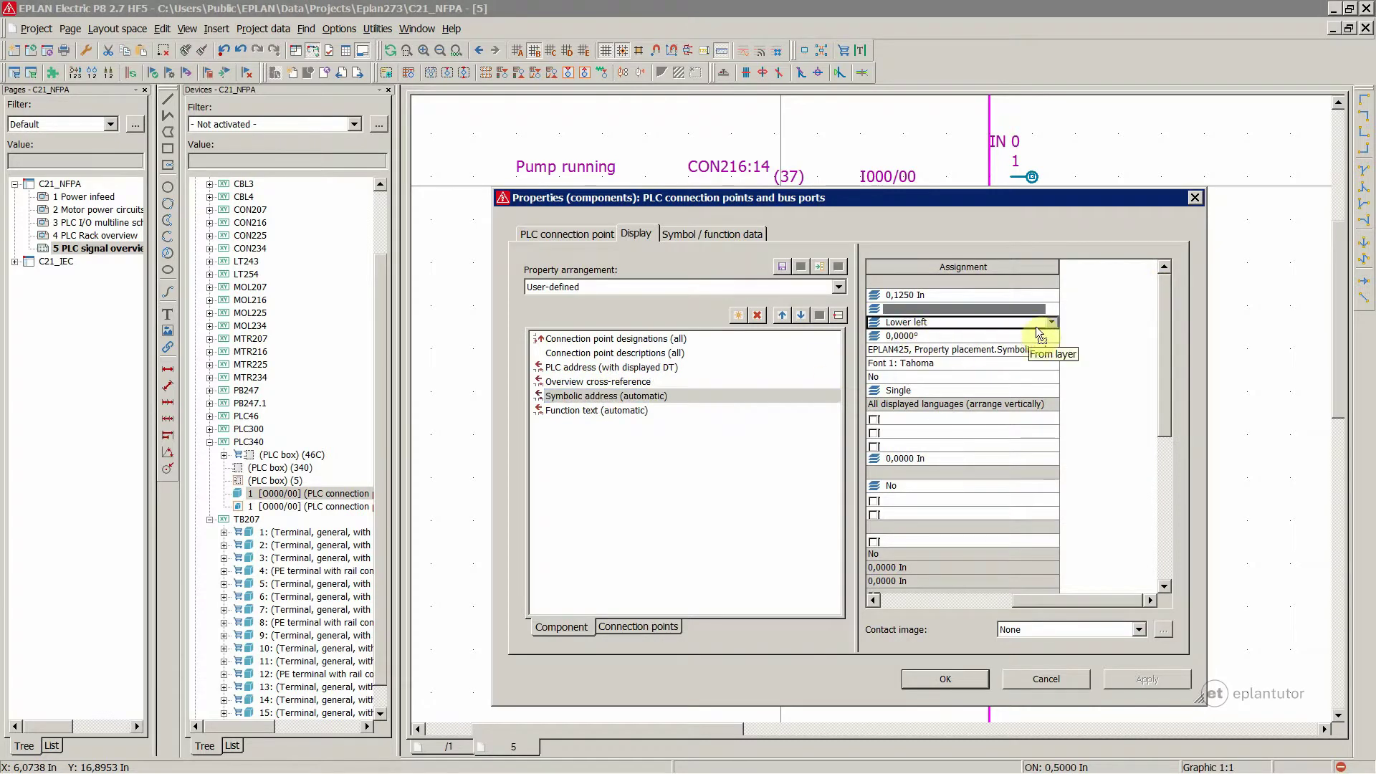
left_click(1052, 322)
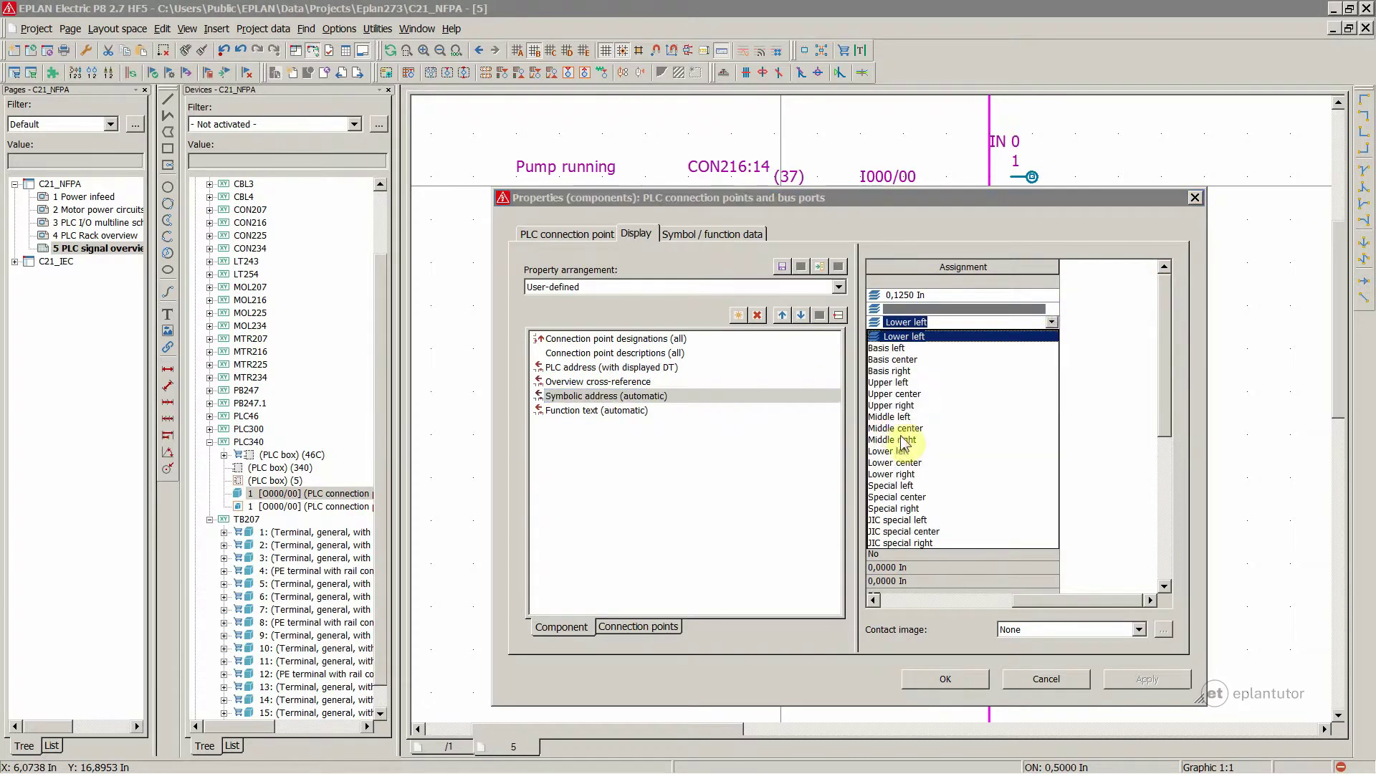
left_click(893, 416)
left_click(909, 363)
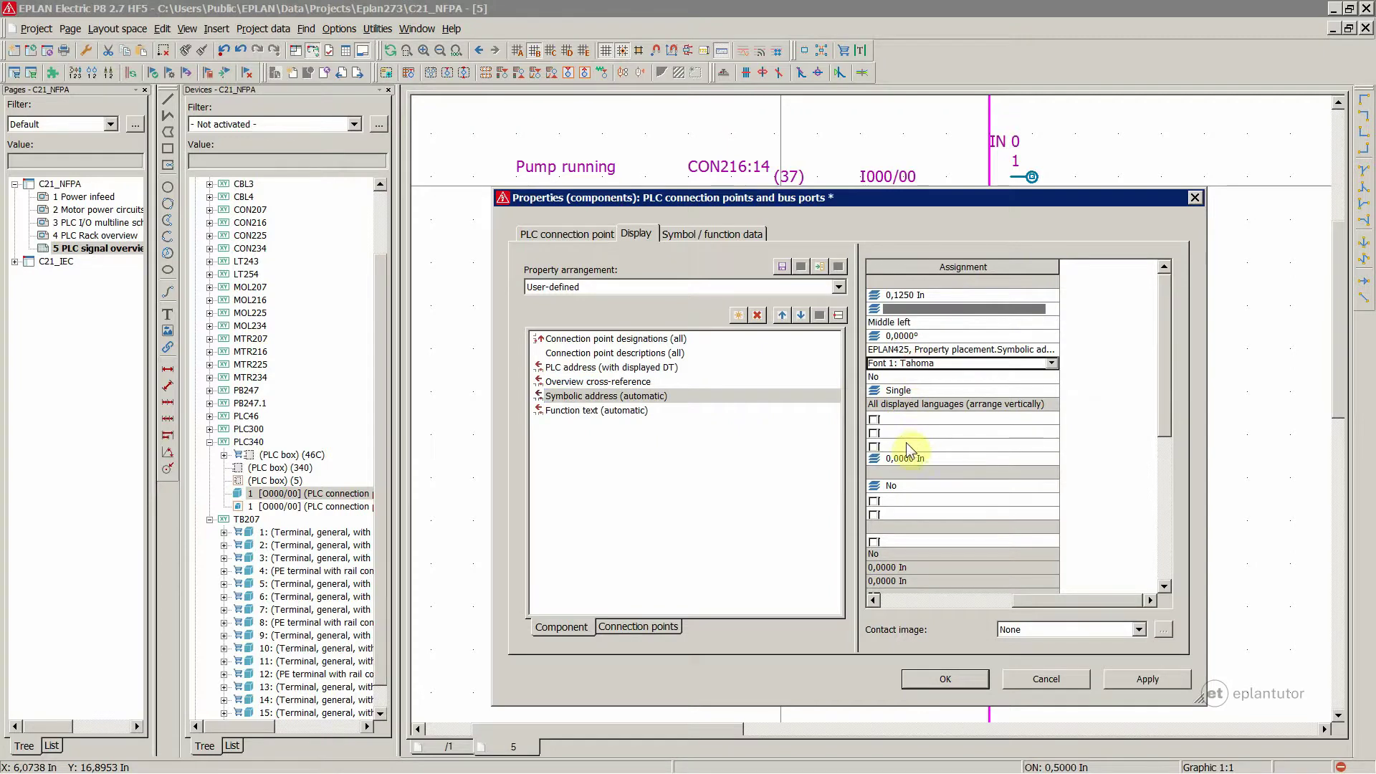
Step: Compare the PLC address, cross-reference and symbolic address format settings
left_click(606, 367)
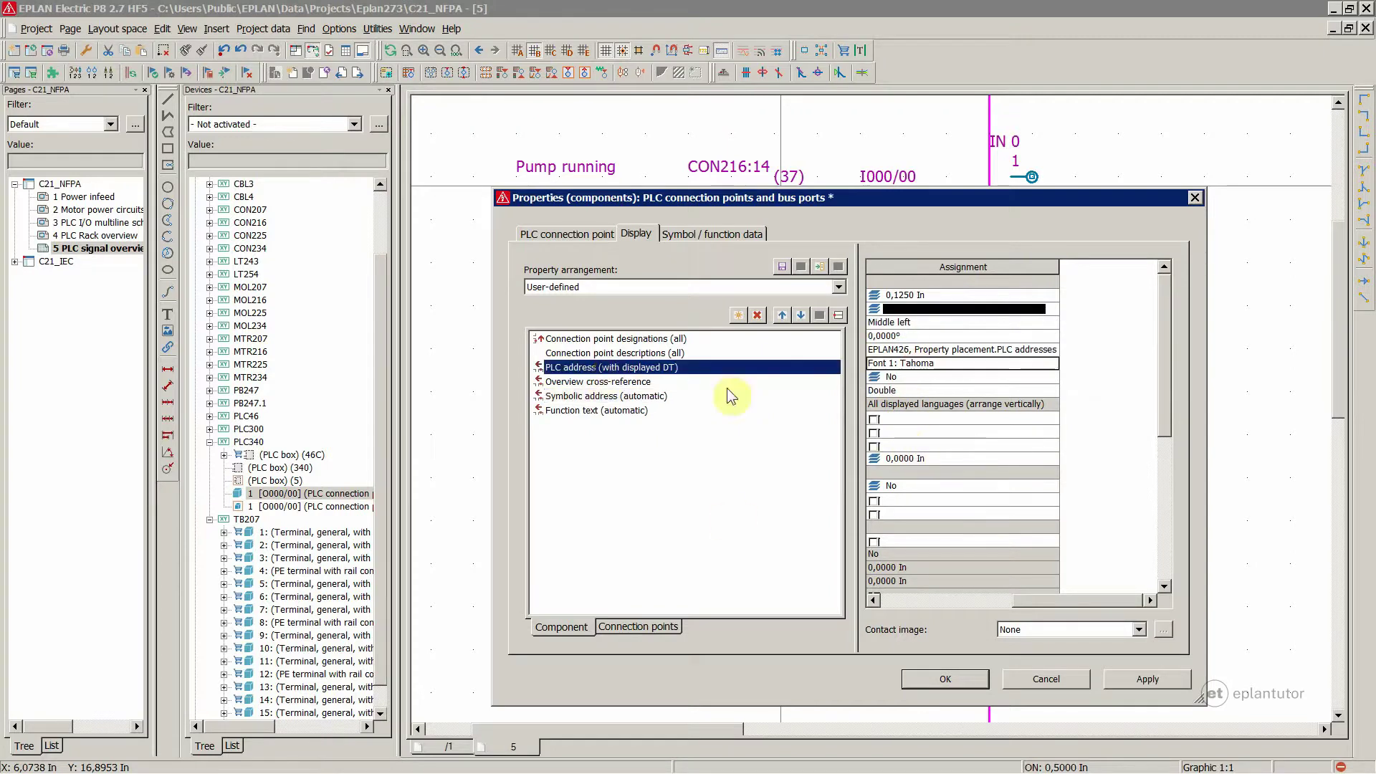
left_click(932, 265)
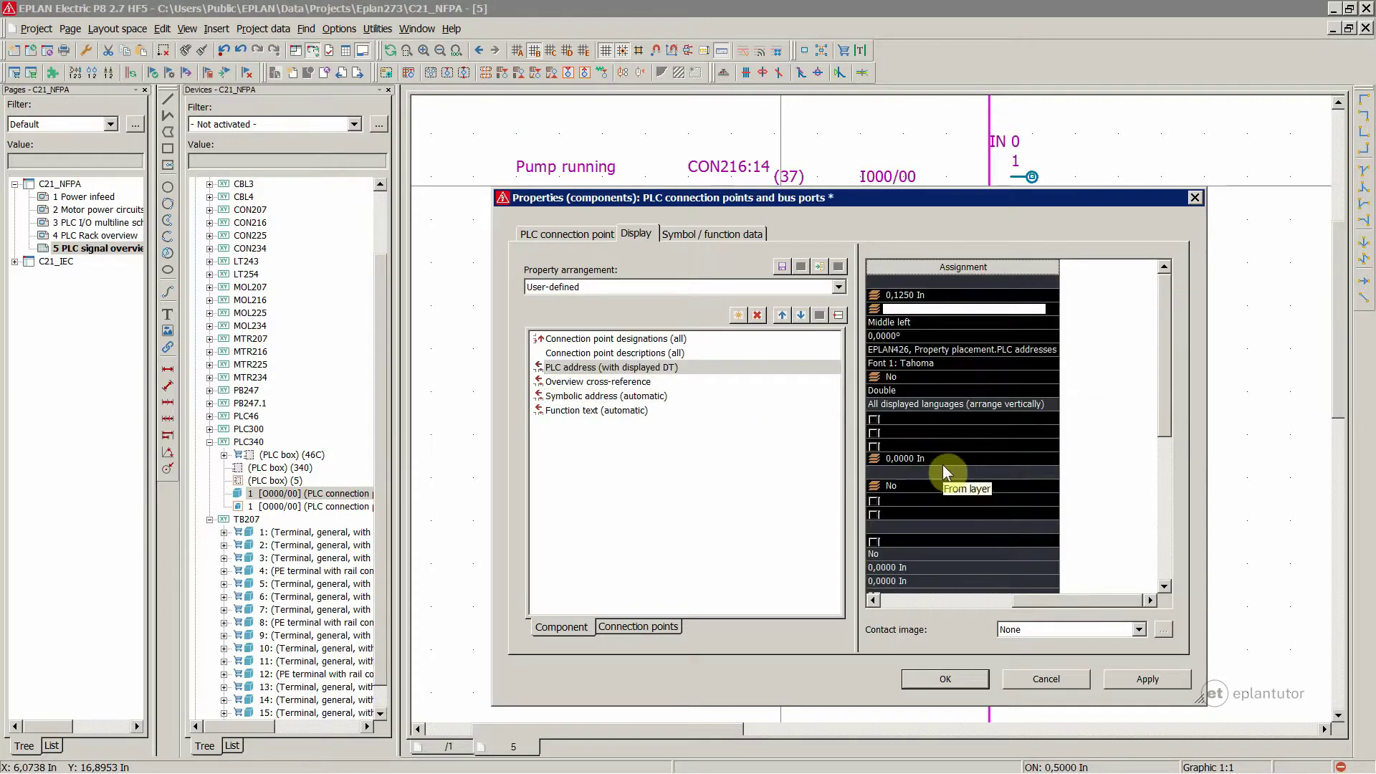
left_click(595, 381)
left_click(926, 264)
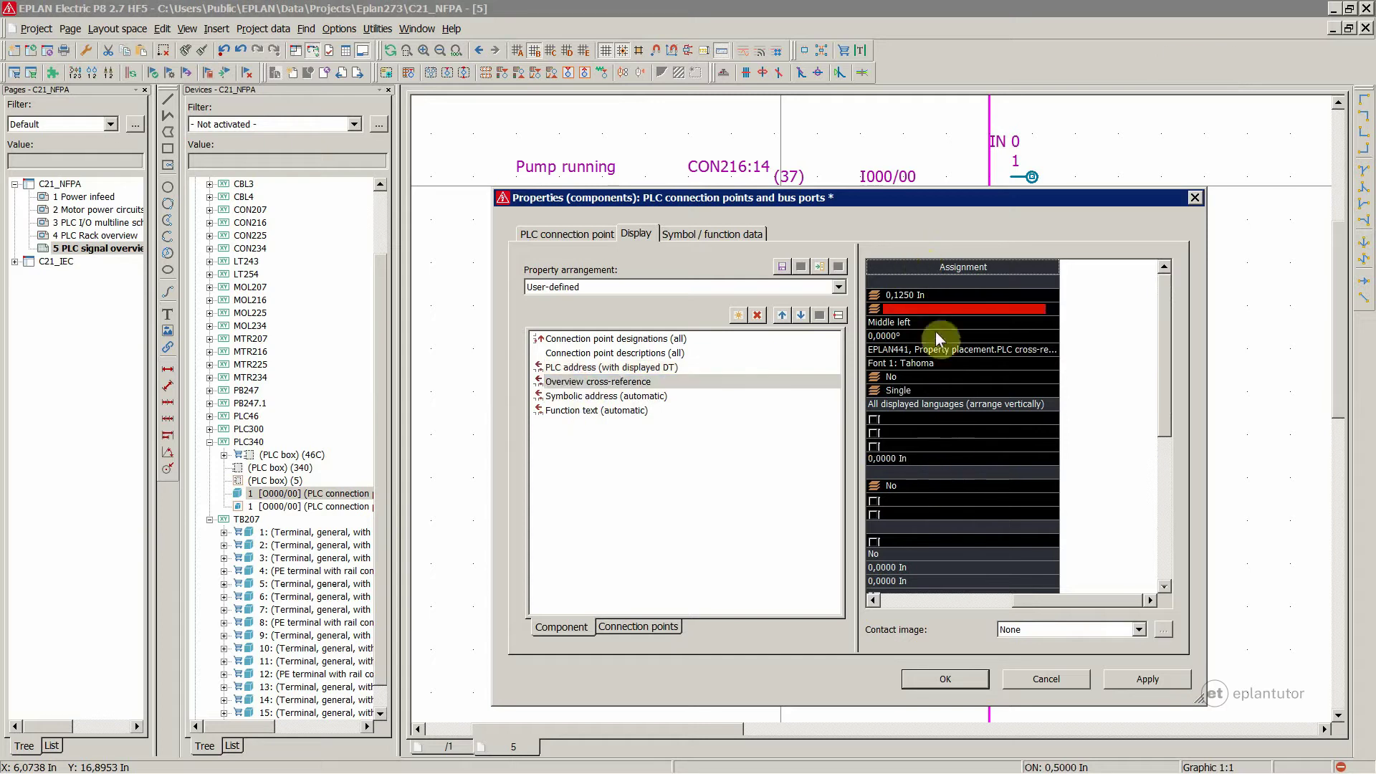
left_click(925, 311)
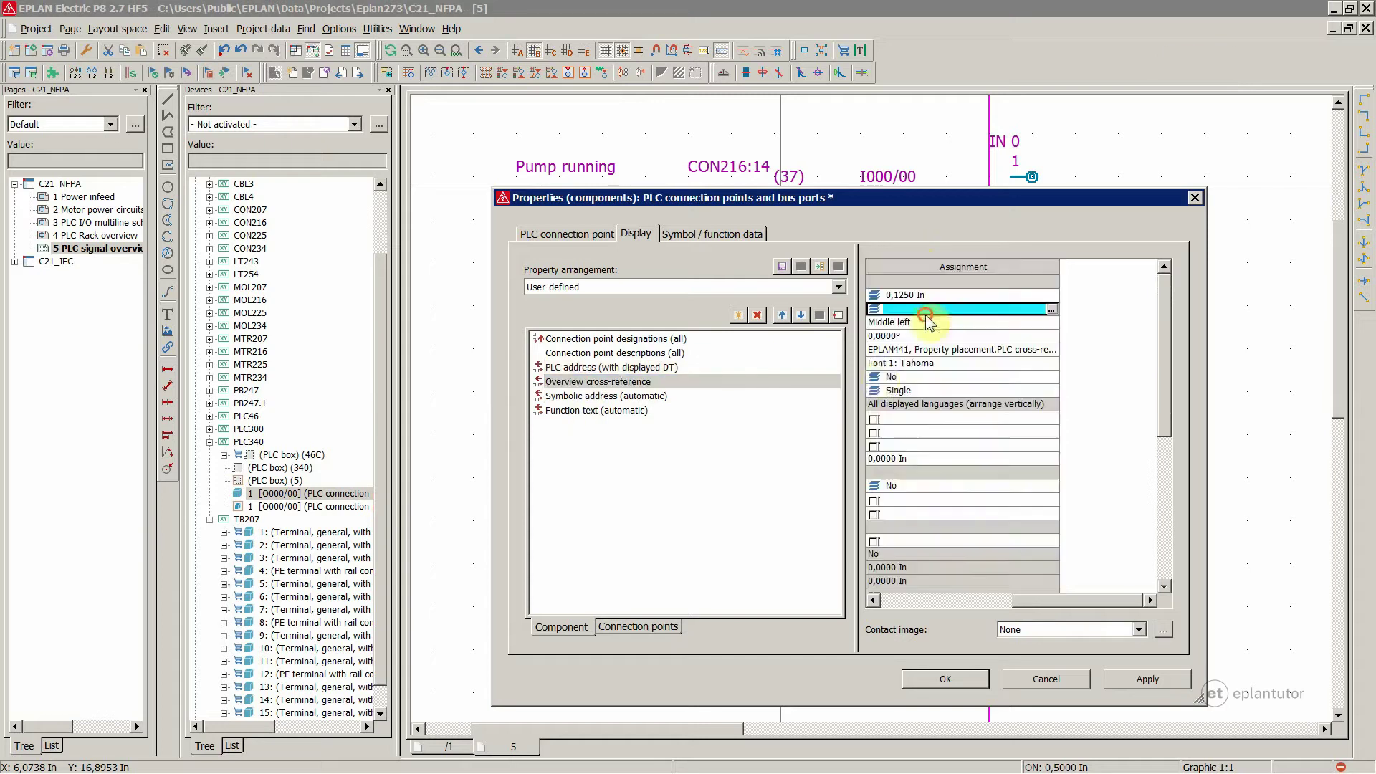
left_click(615, 397)
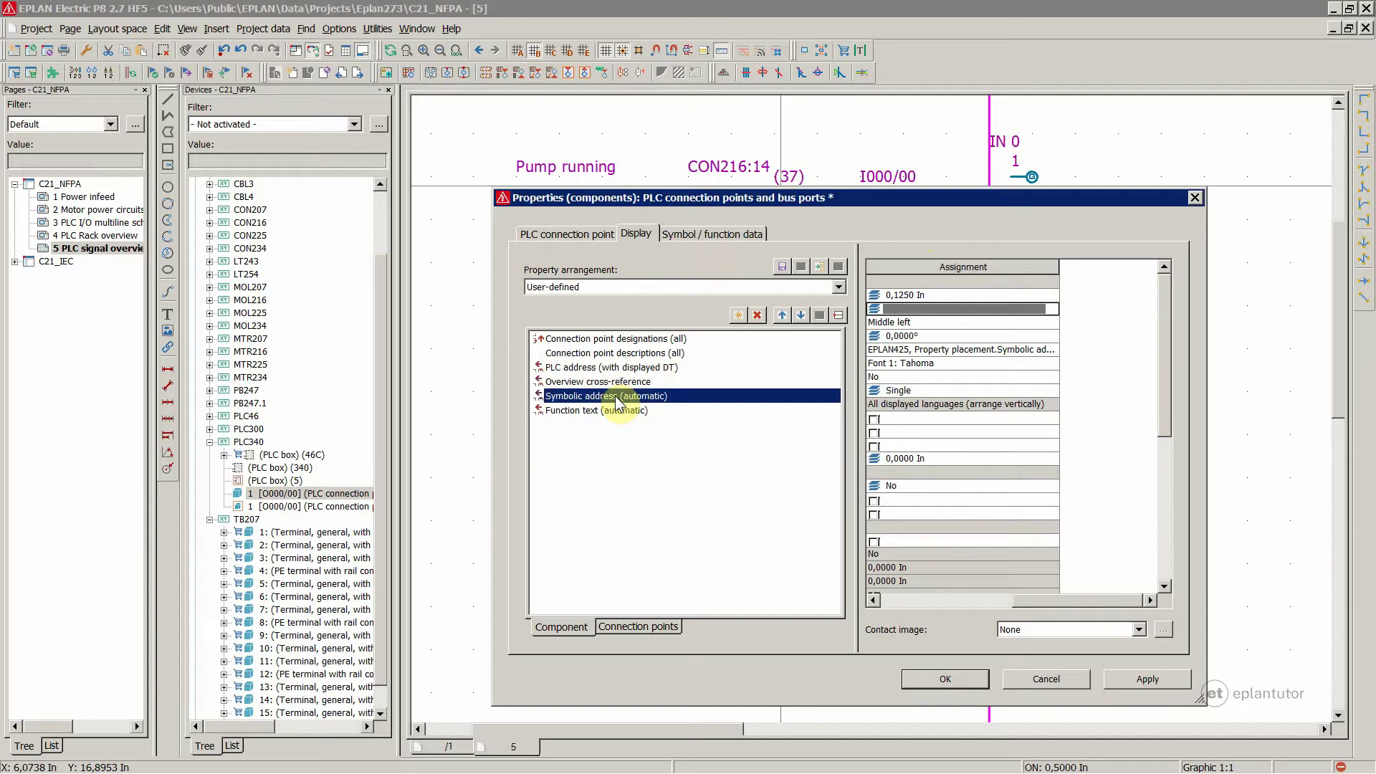
left_click(889, 322)
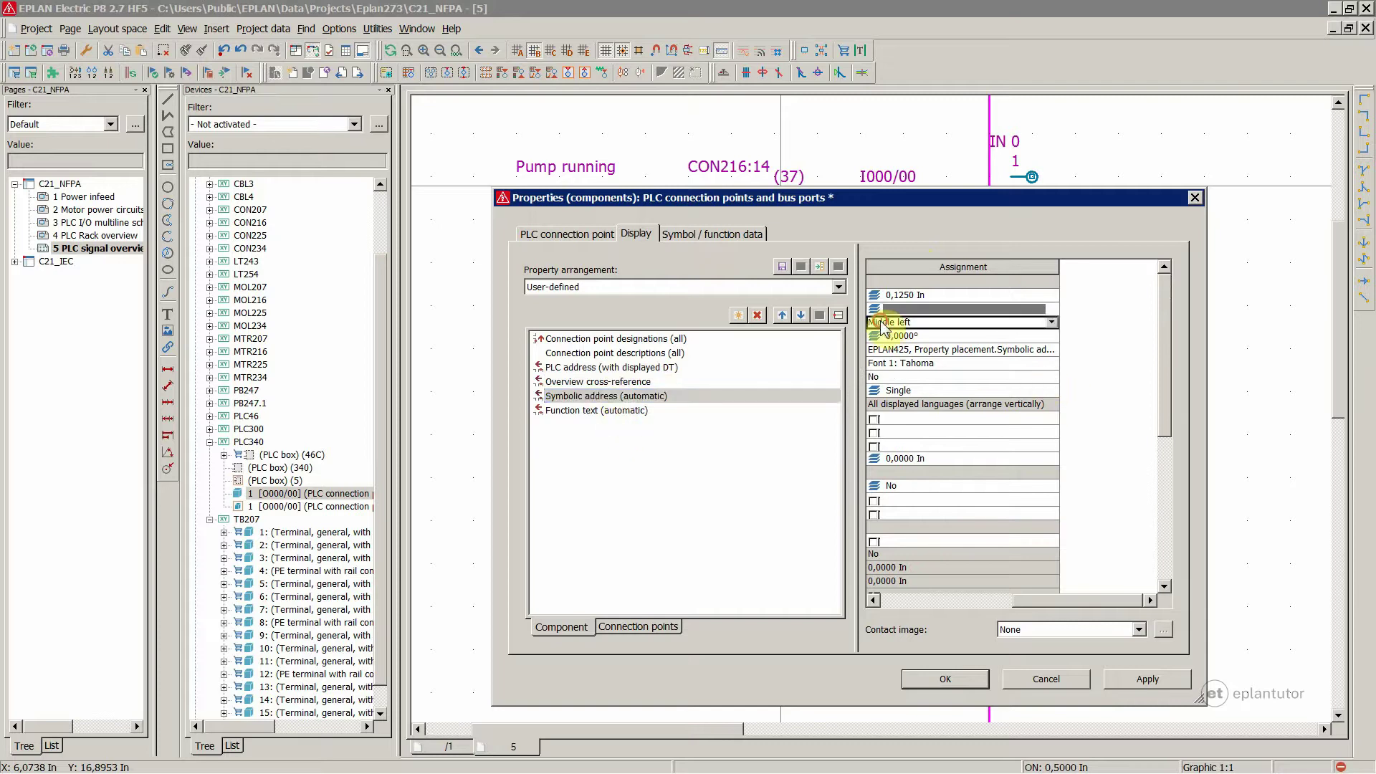
Step: Set the function text placement to Middle left and close the properties
left_click(631, 382)
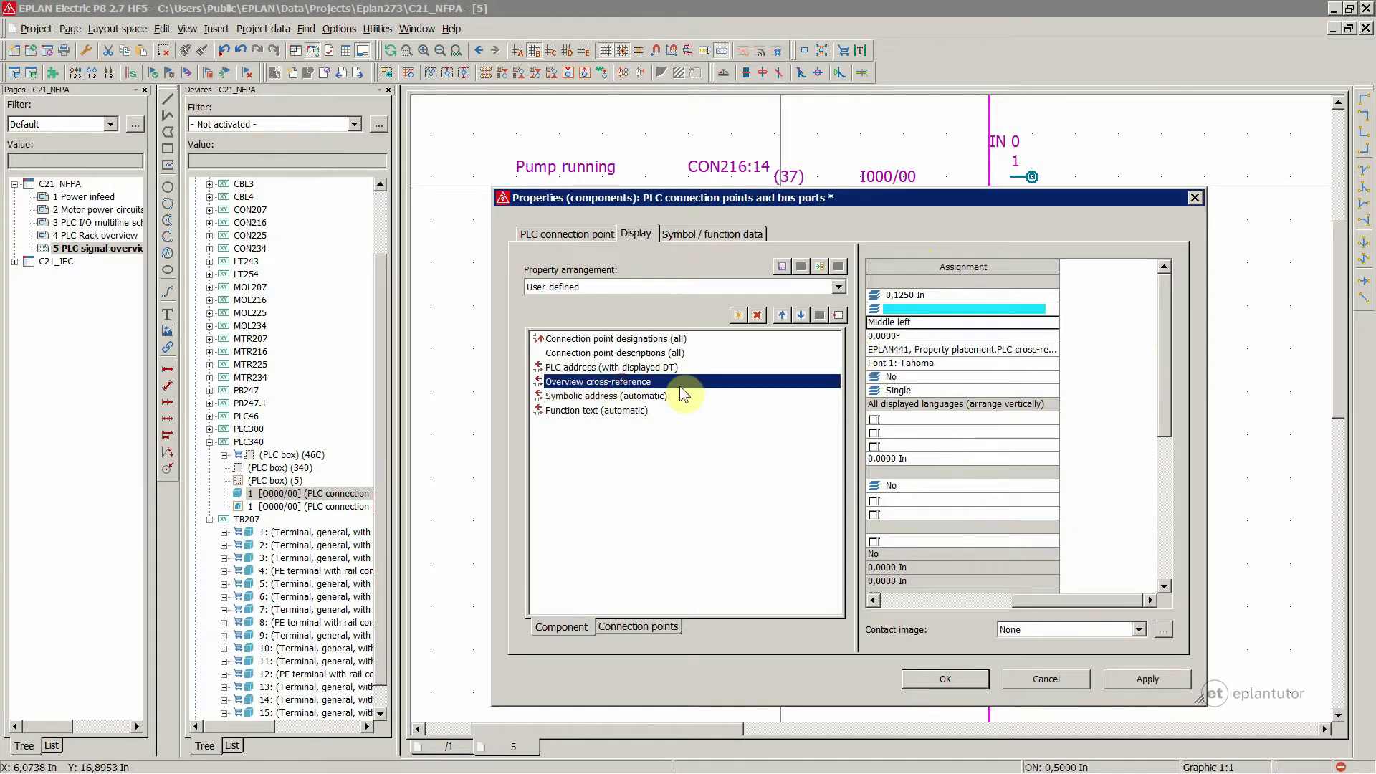
left_click(873, 337)
left_click(631, 411)
left_click(935, 324)
left_click(1051, 322)
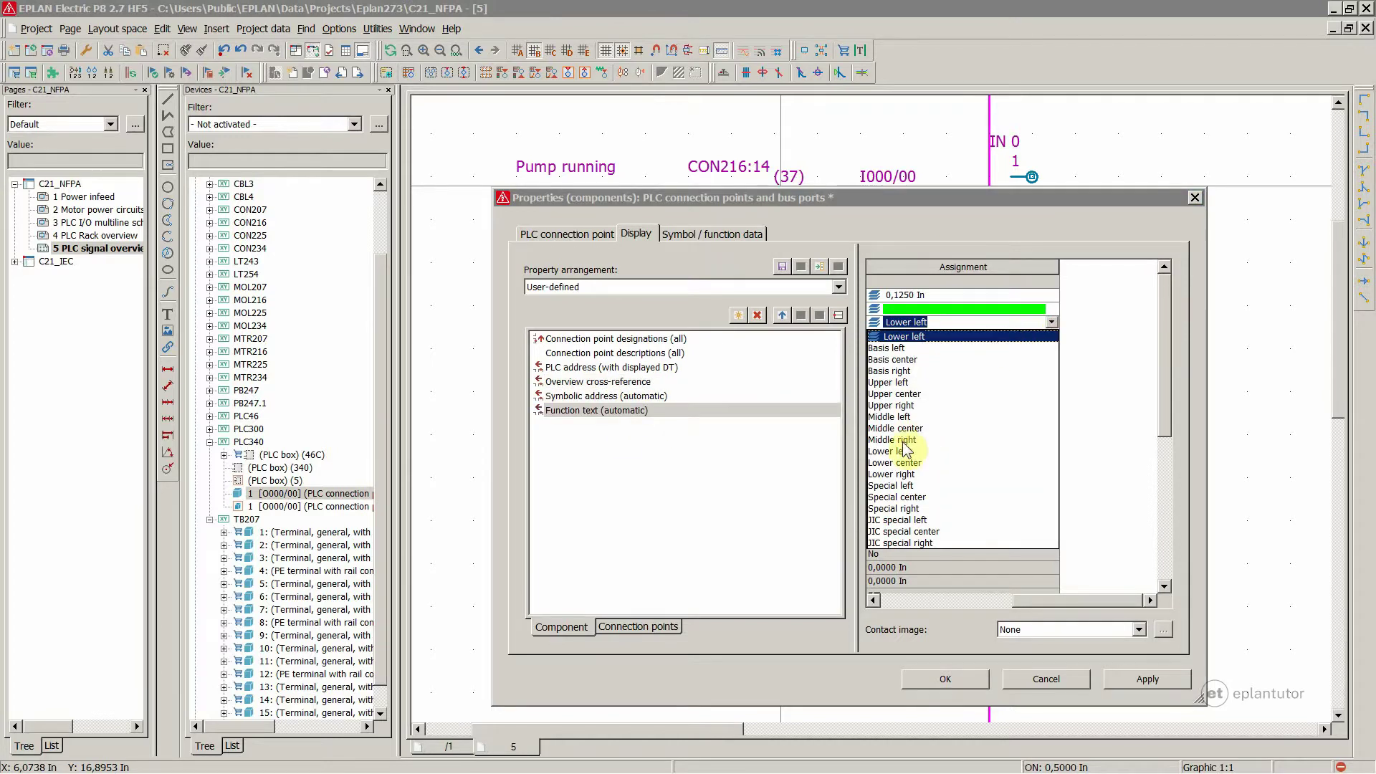
left_click(889, 417)
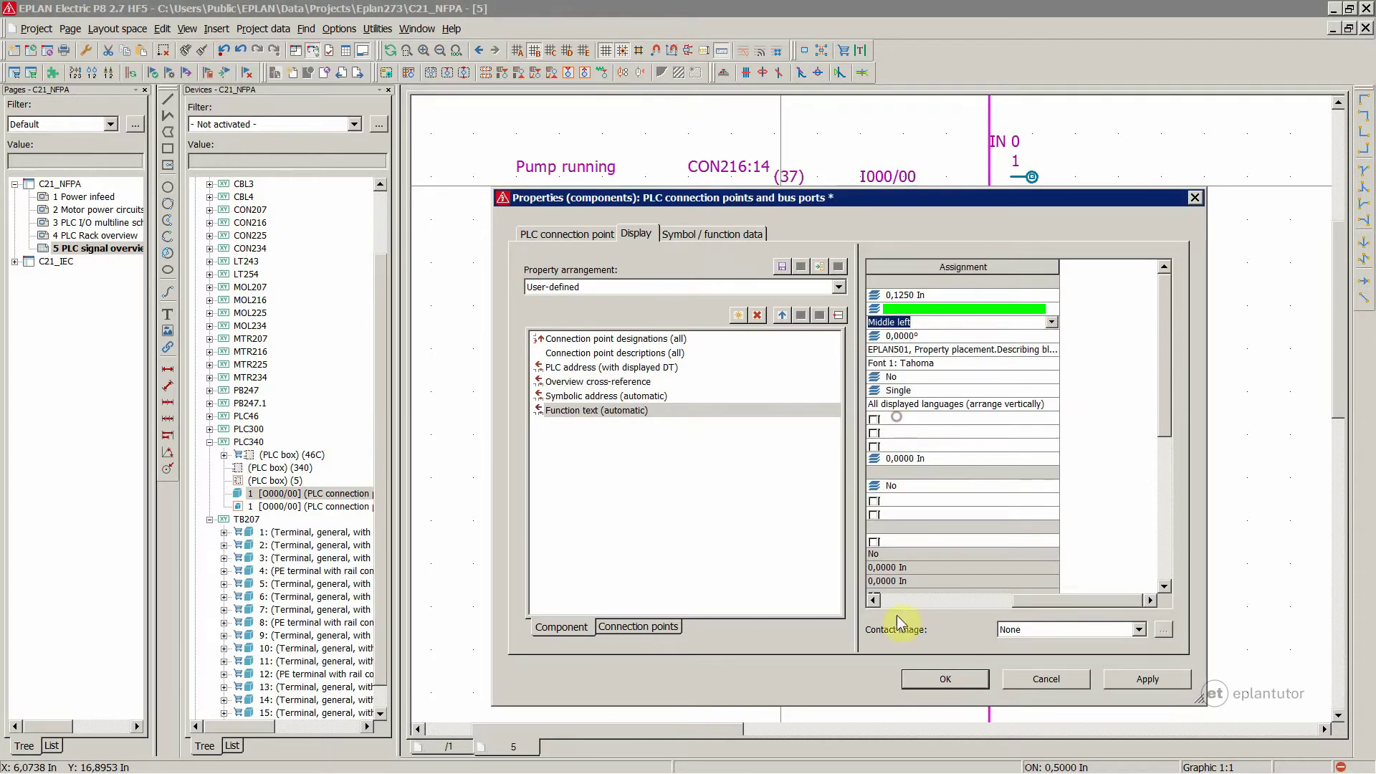
left_click(946, 679)
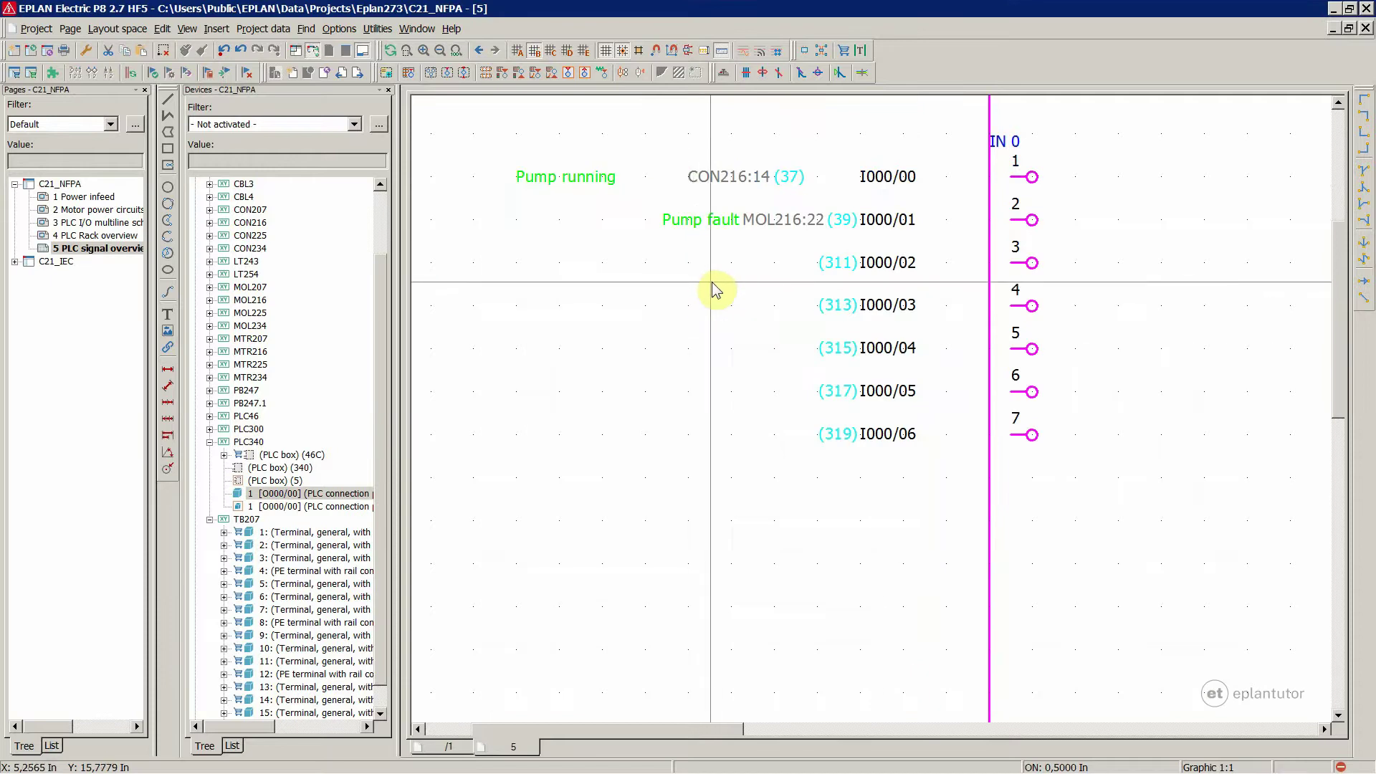
Step: Set the Pump running input's symbolic address X offset to -5 in
left_click(713, 179)
double_click(713, 179)
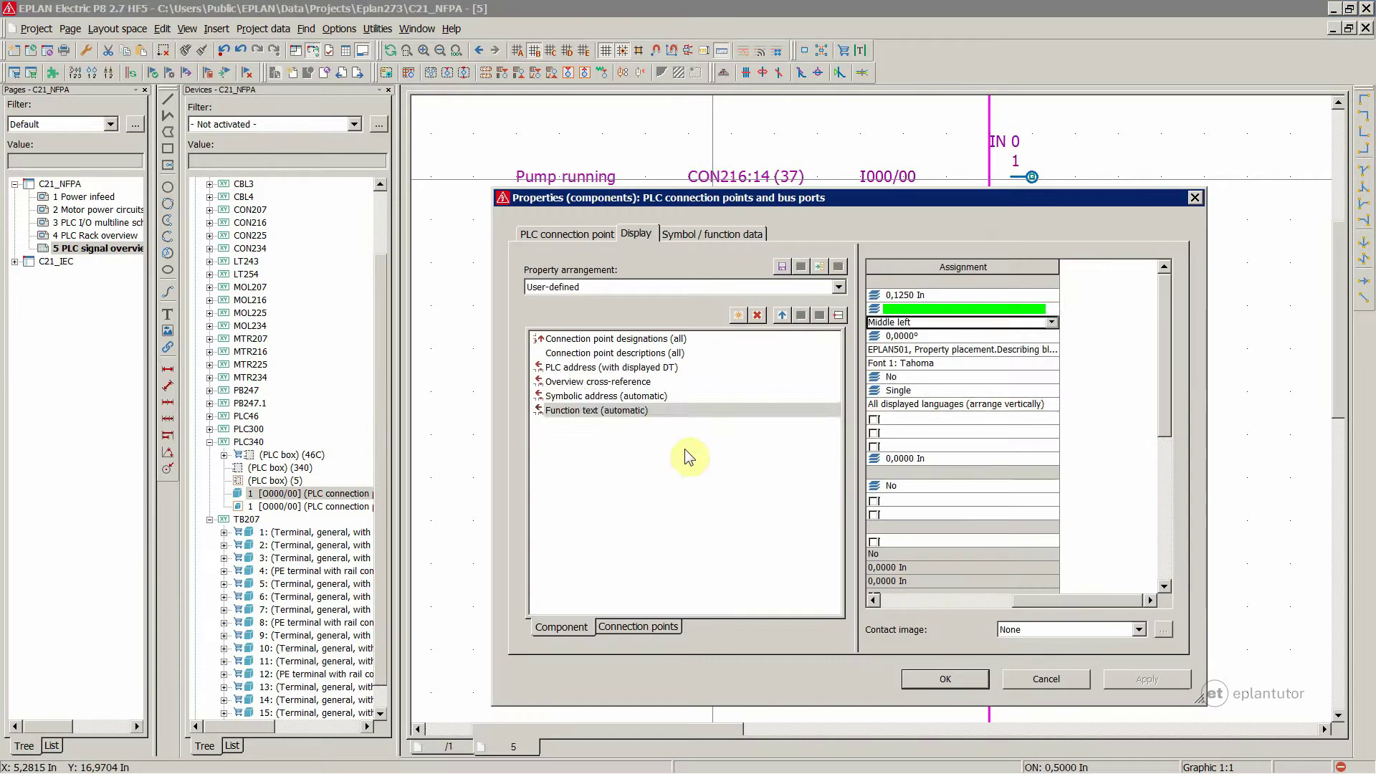
left_click(631, 395)
left_click(902, 561)
scroll(902, 561, "down", 4)
scroll(902, 561, "down", 3)
left_click(895, 542)
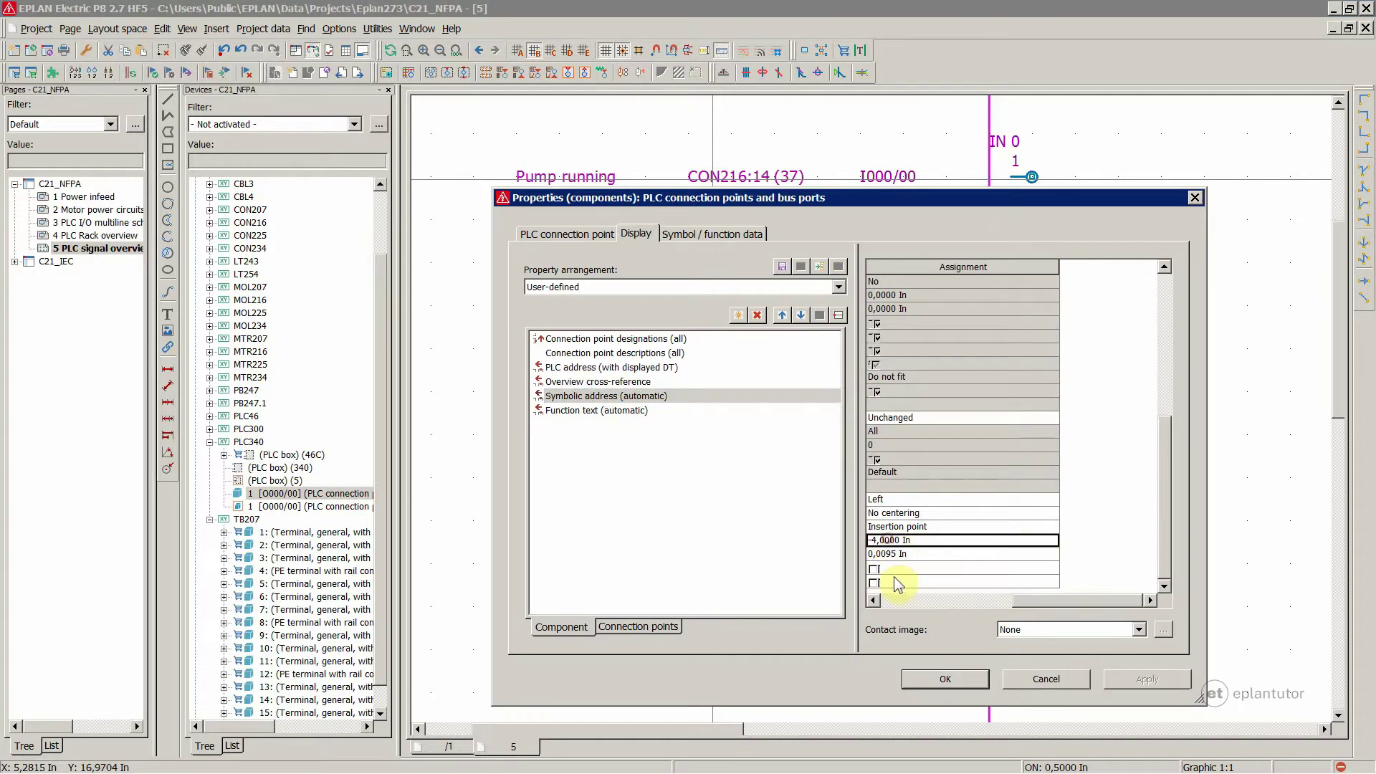
type("-5")
key("Return")
Step: Set the function text X offset to -7 in and apply
left_click(611, 411)
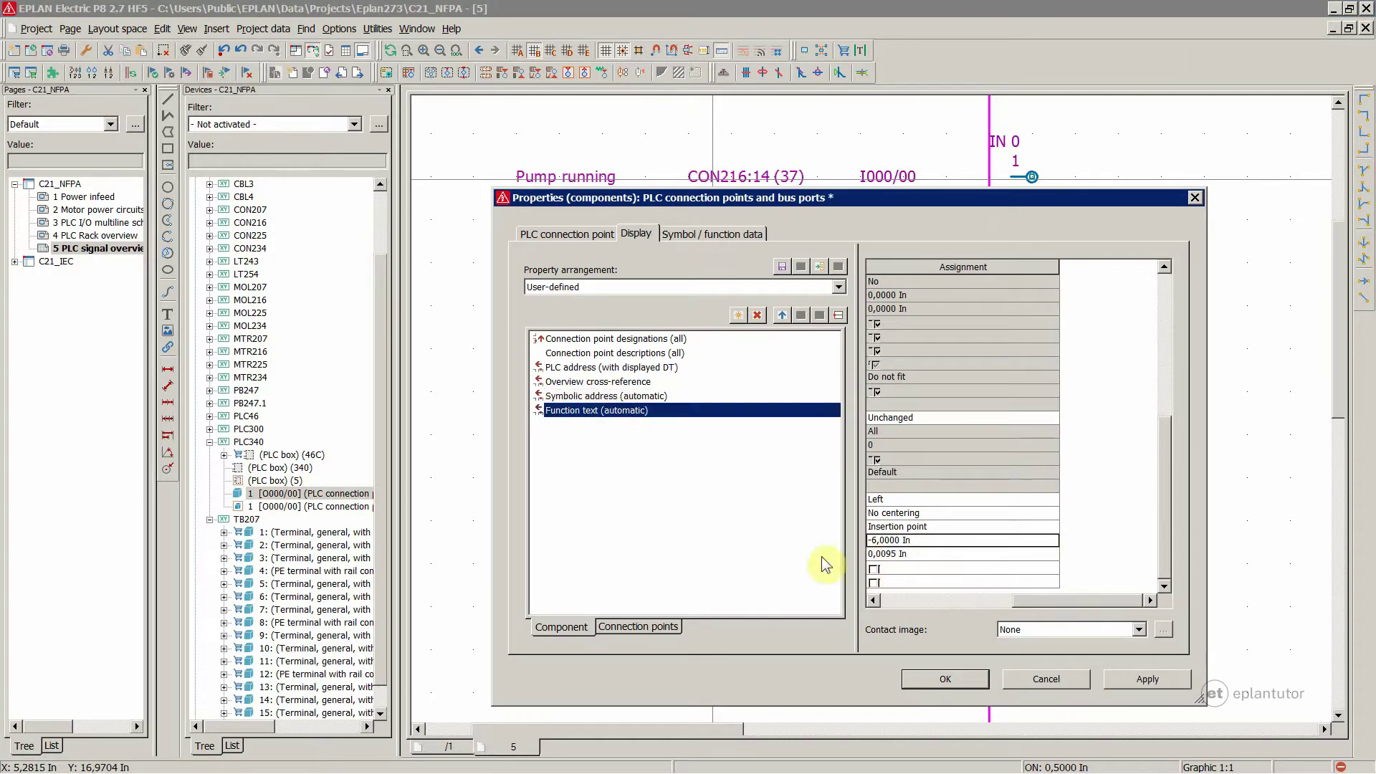
left_click(889, 541)
type("-7")
key("Return")
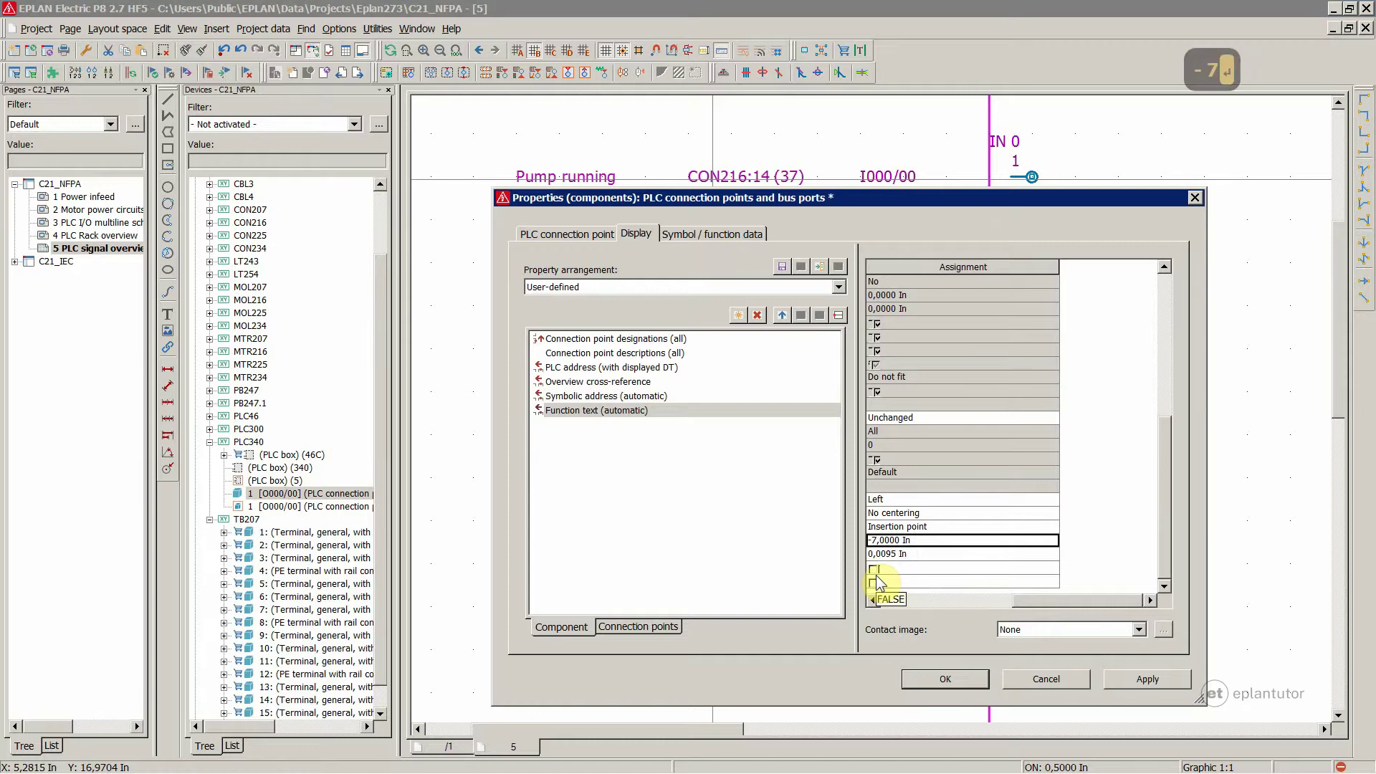
key("Return")
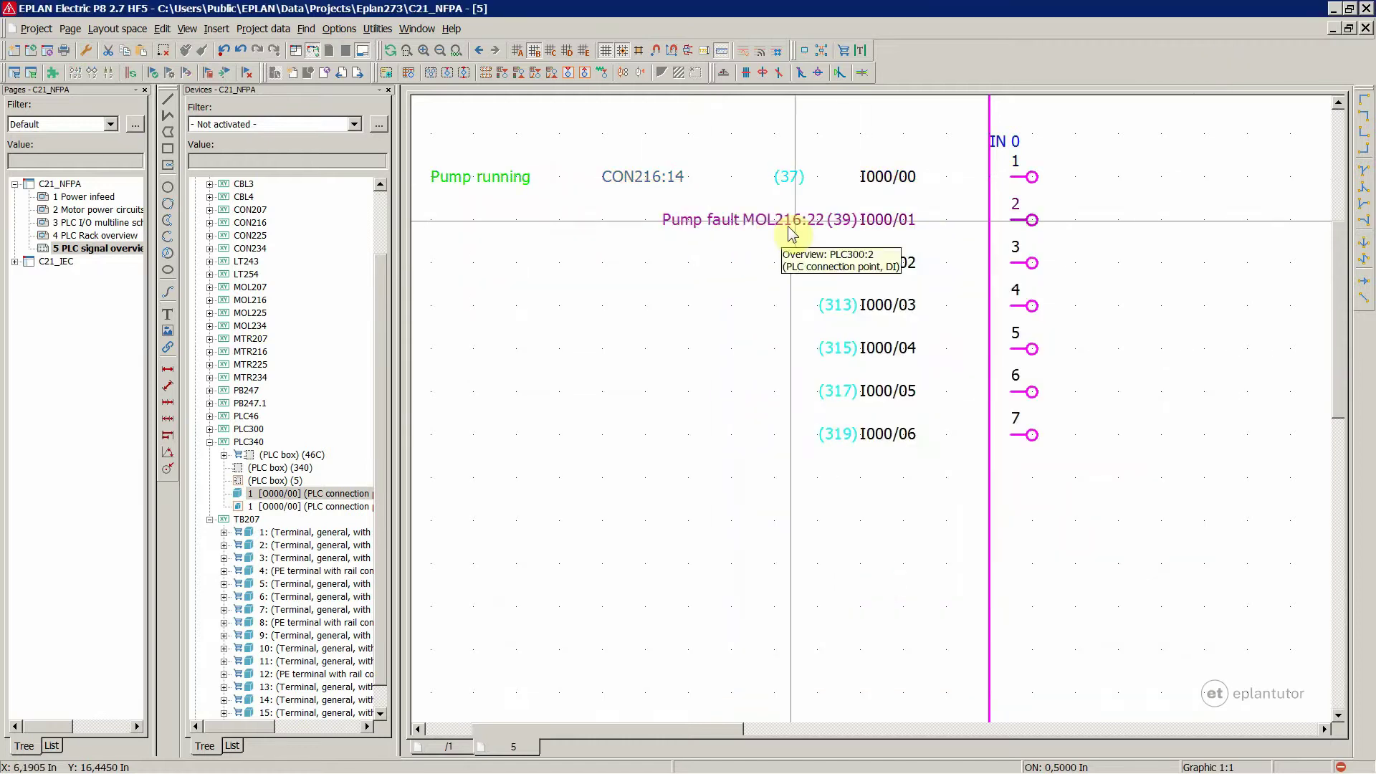
Step: Zoom the schematic to inspect I000/00's repositioned Pump running, CON216:14 and (37) labels
scroll(944, 175, "down", 4)
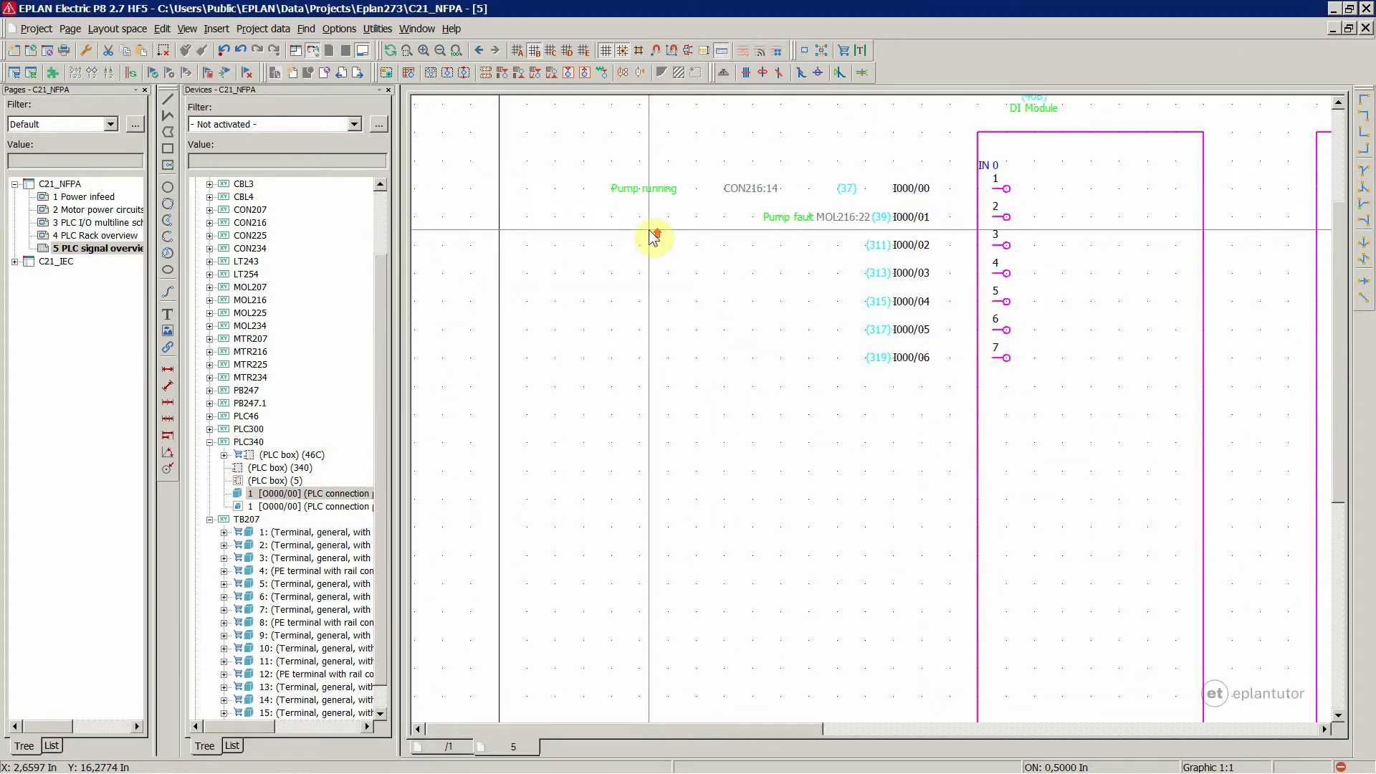
scroll(652, 238, "up", 2)
scroll(663, 239, "down", 1)
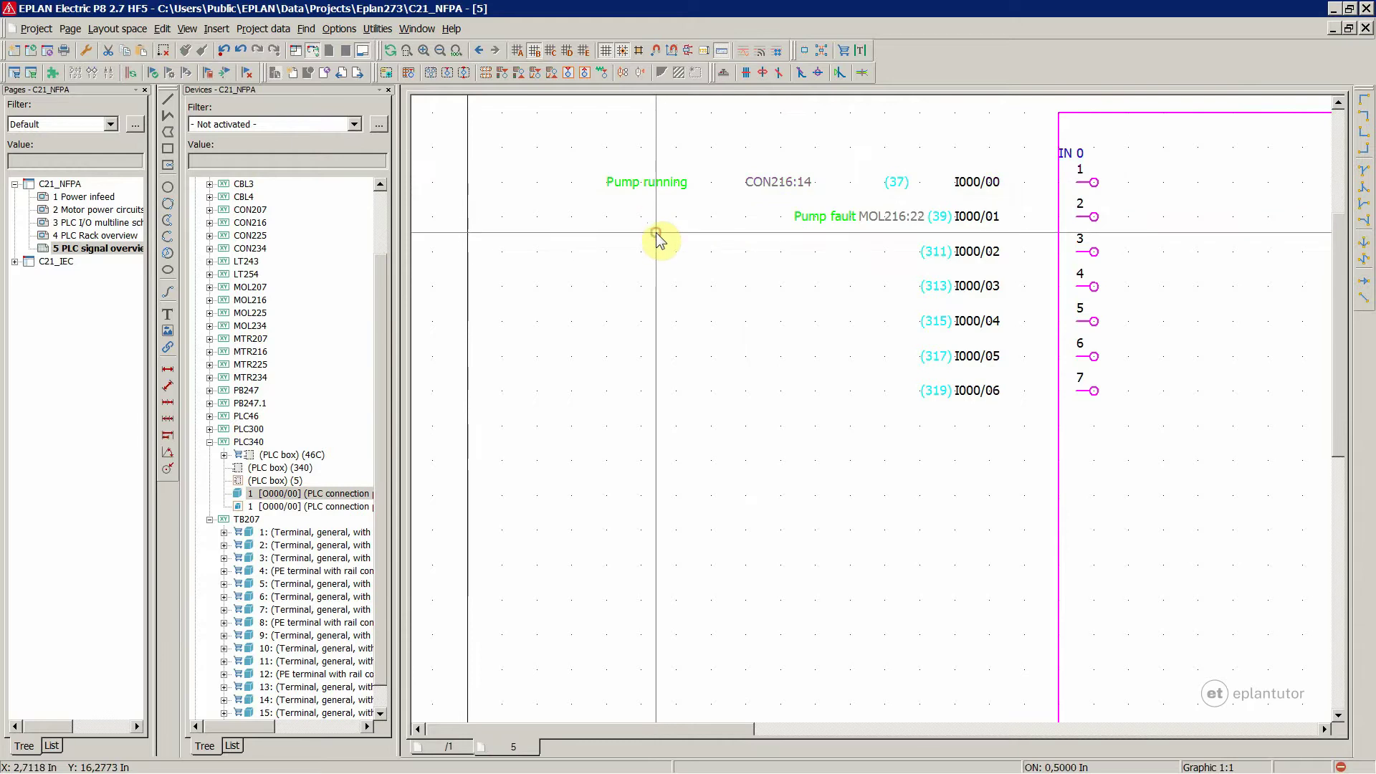
scroll(655, 234, "down", 2)
scroll(786, 267, "up", 2)
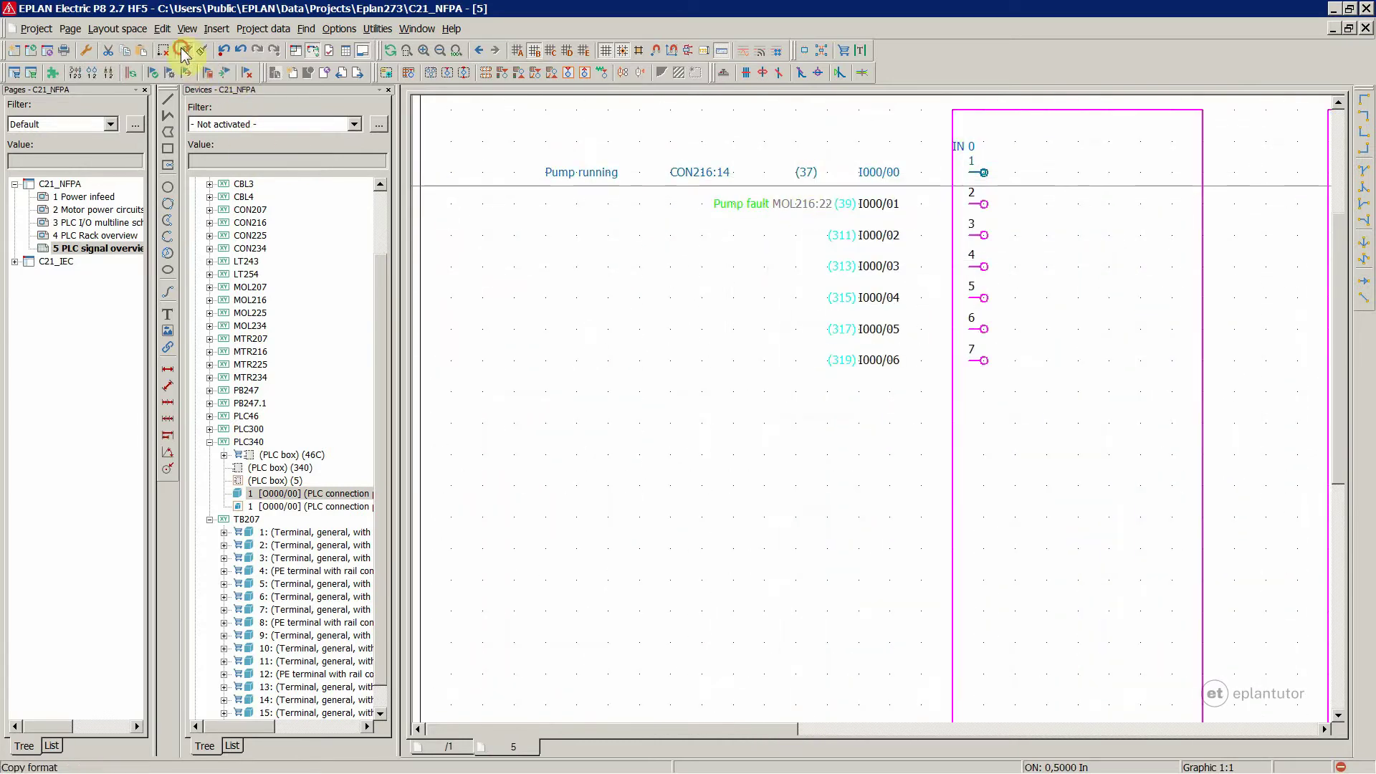
Step: Copy the Pump running input's format and assign it to the Pump fault input I000/01
left_click(749, 204)
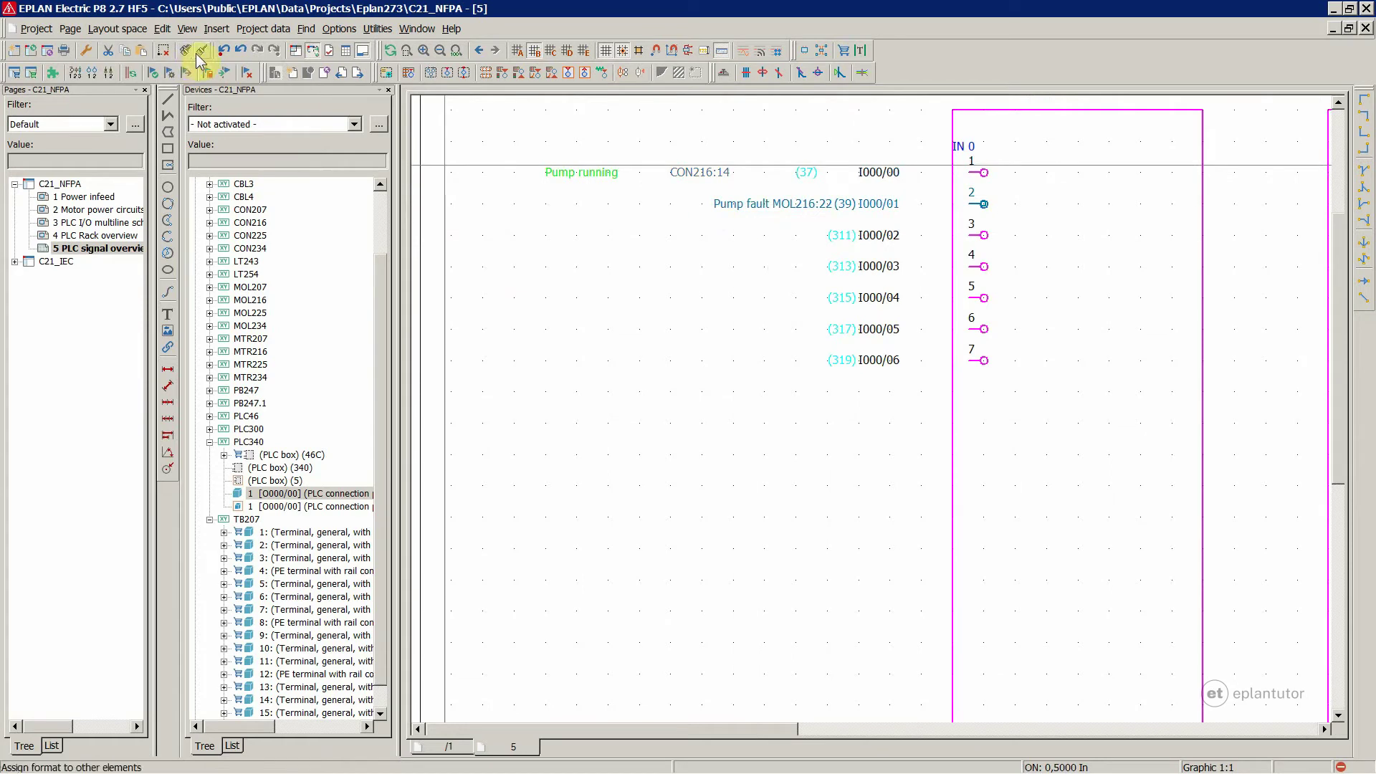
left_click(203, 53)
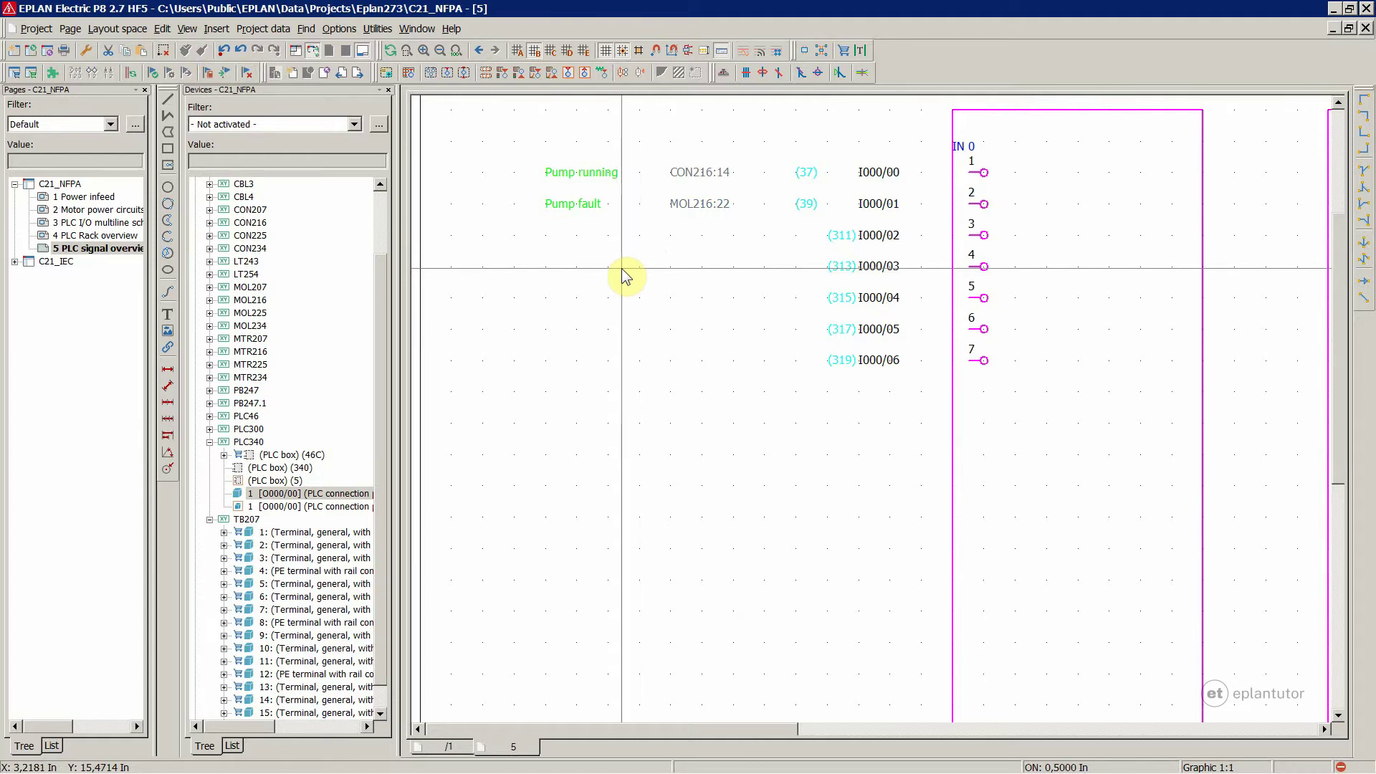
scroll(623, 270, "down", 1)
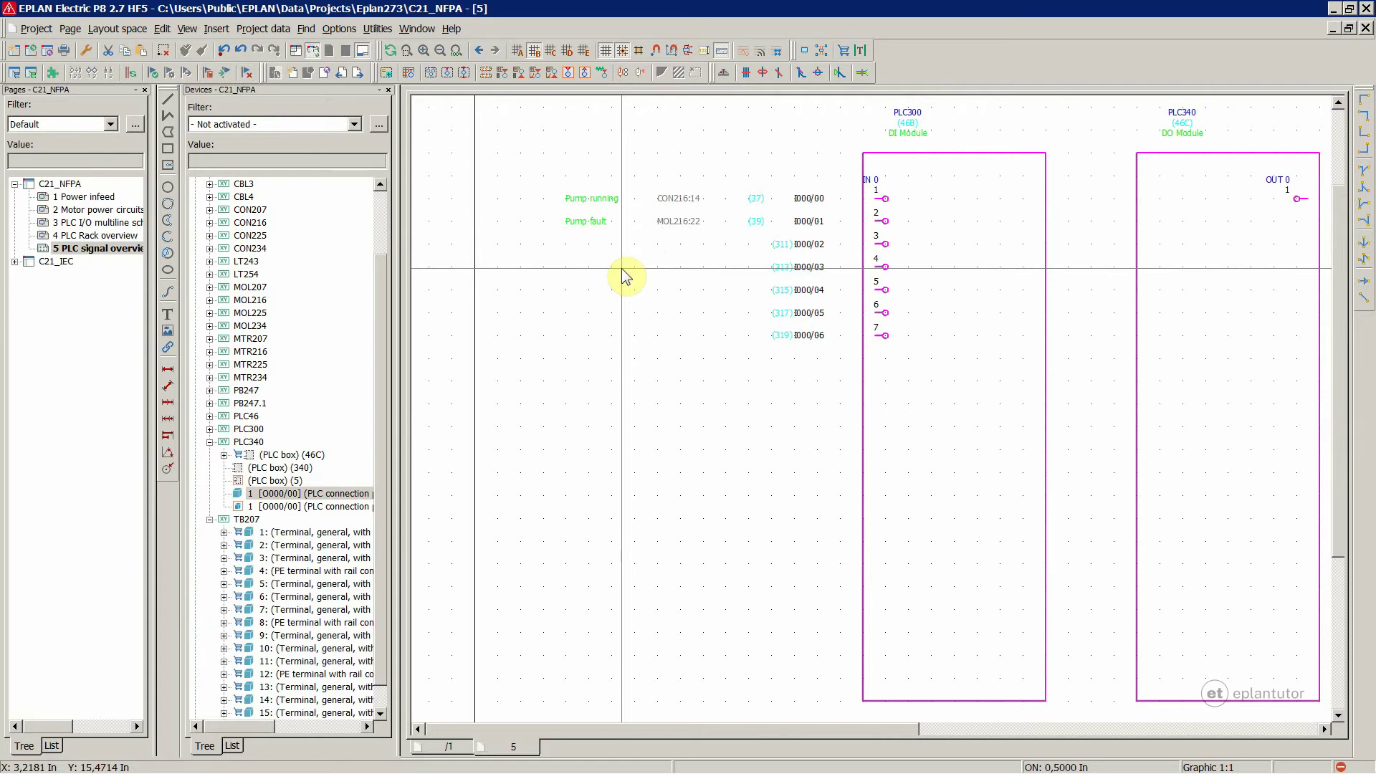
scroll(625, 276, "down", 1)
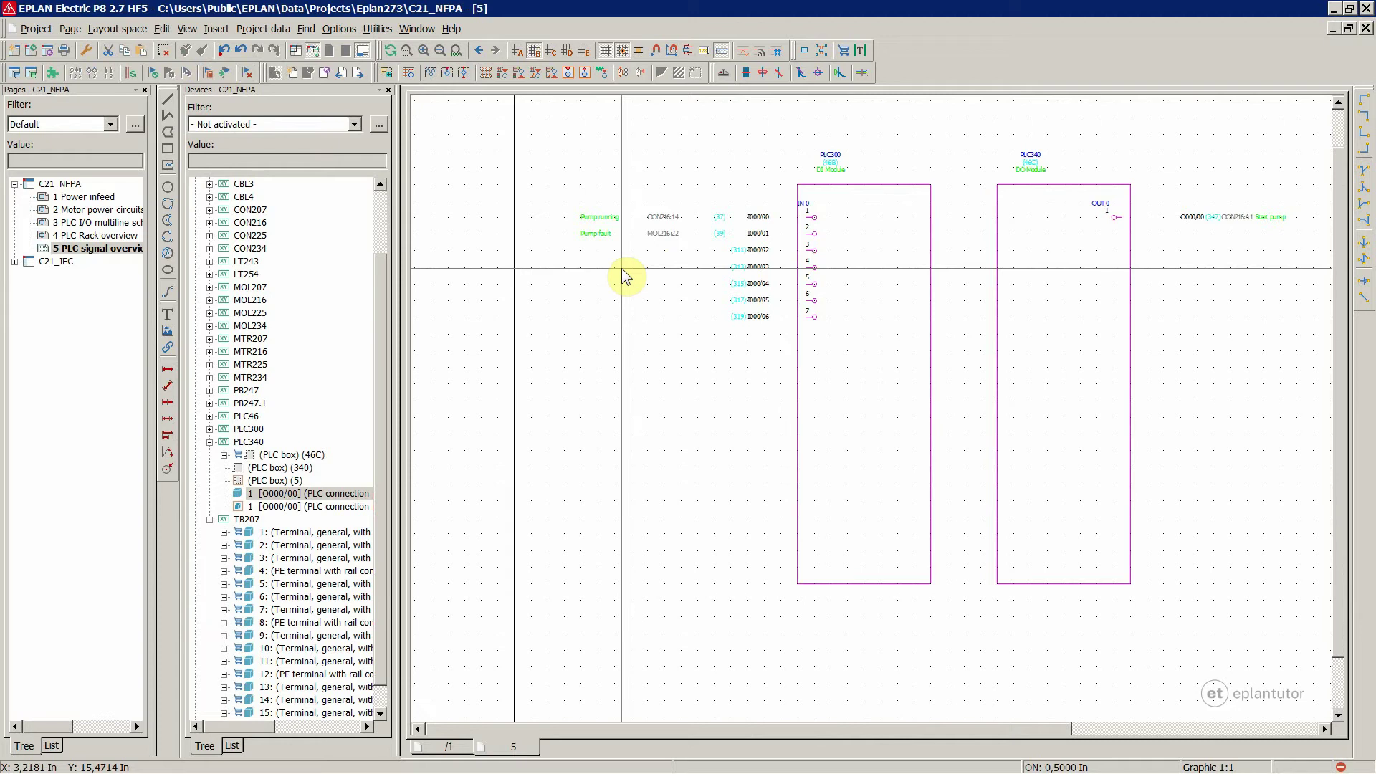
scroll(624, 271, "down", 1)
scroll(731, 191, "up", 1)
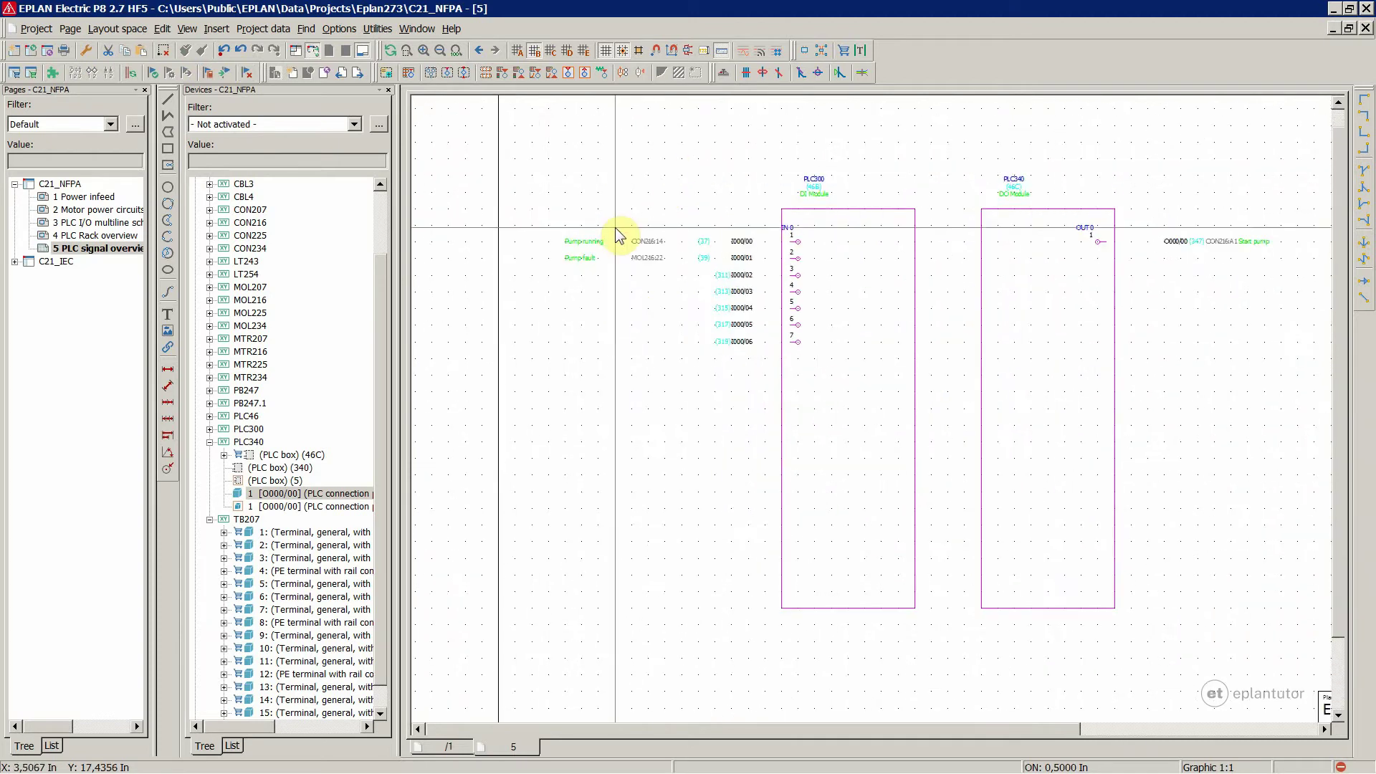